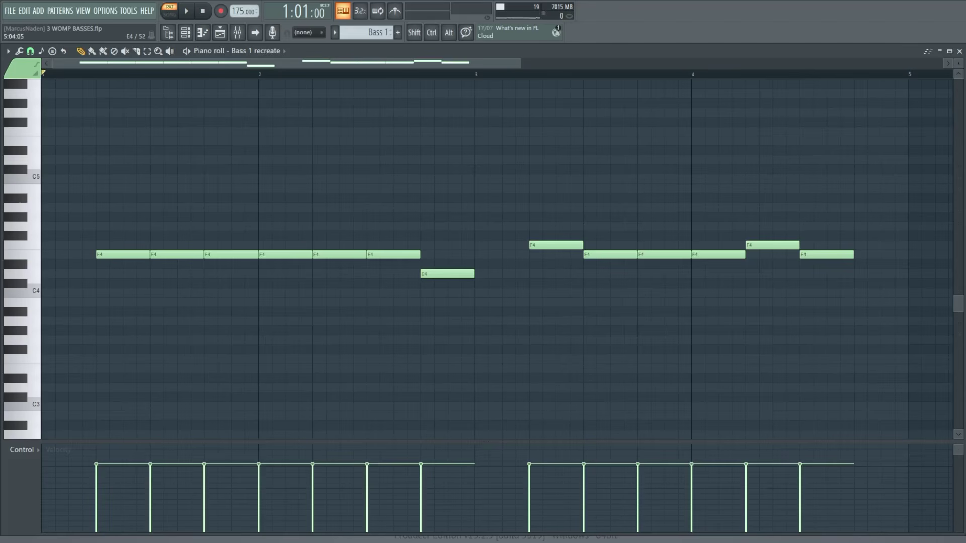
# Step: Play back the Bass 1 pattern from the piano roll
pyautogui.press('space')
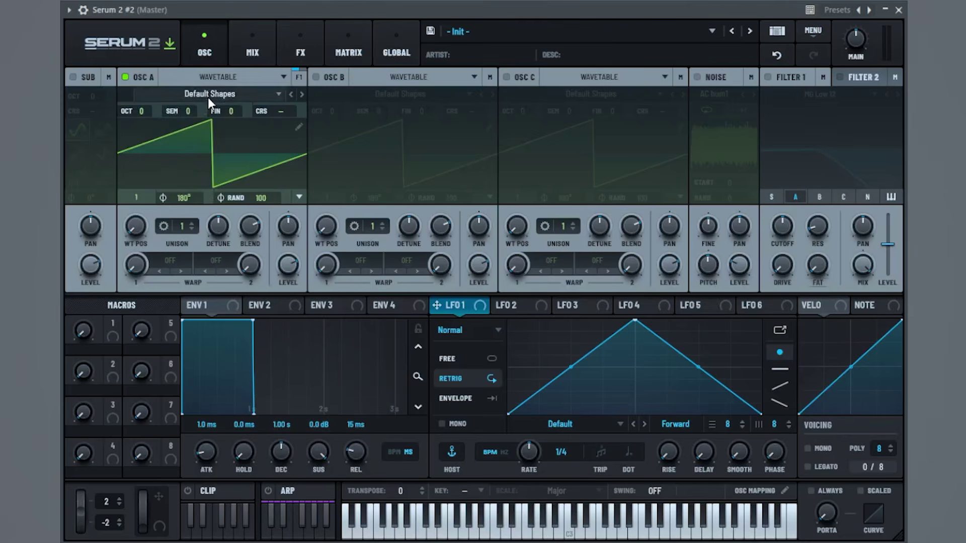
# Step: Set oscillator A to the Analog_BD_Sin wavetable with octave -2, random phase 0 and level 0%
pyautogui.click(208, 99)
pyautogui.moveTo(202, 112)
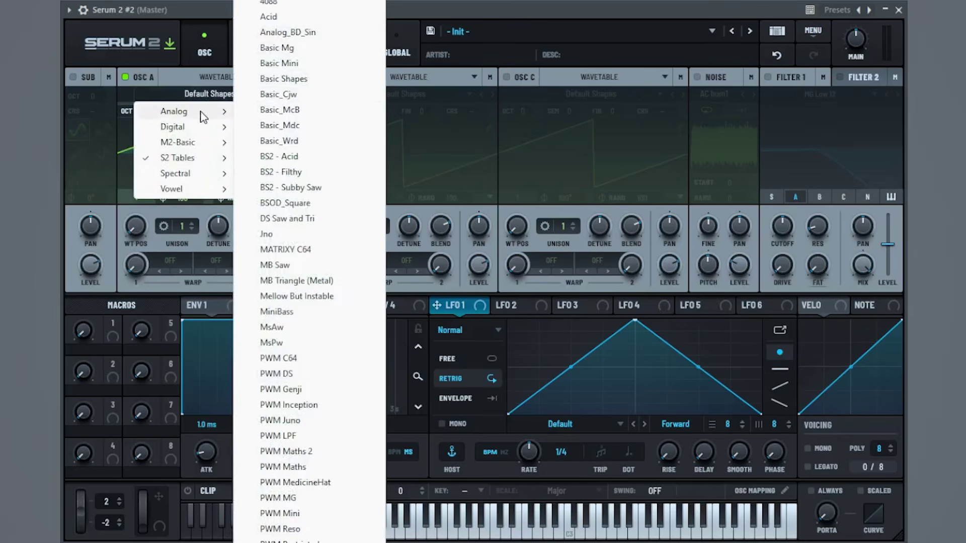
pyautogui.click(287, 32)
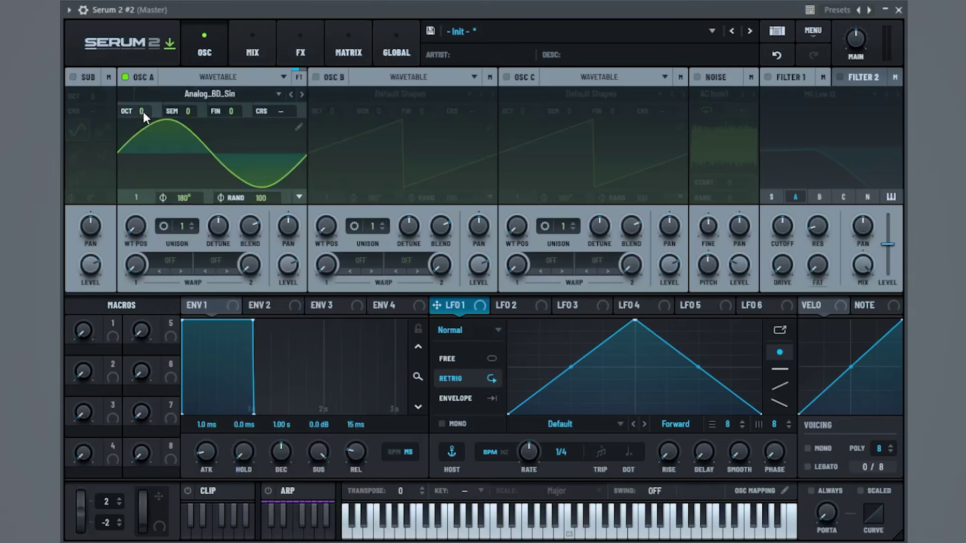
pyautogui.moveTo(142, 112); pyautogui.dragTo(139, 130)
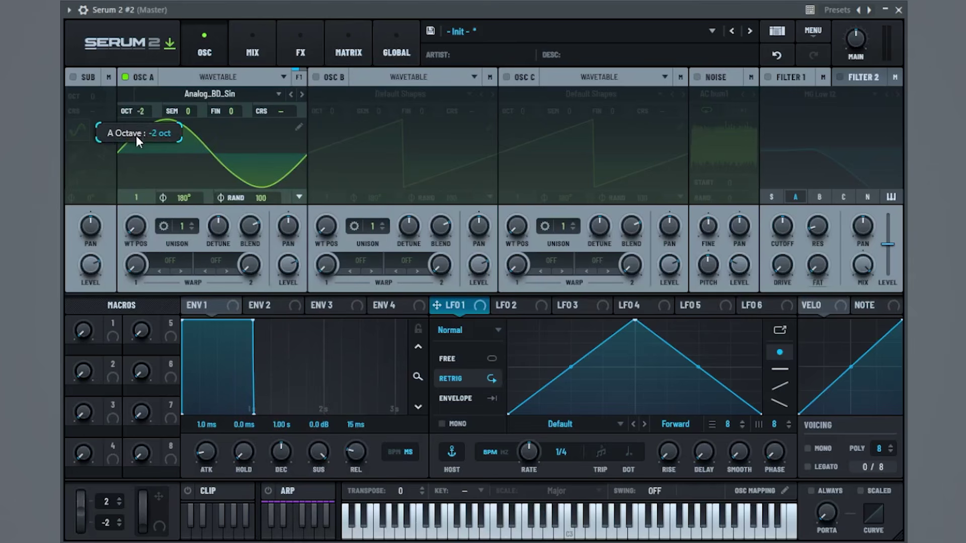
pyautogui.moveTo(260, 198); pyautogui.dragTo(243, 403)
pyautogui.moveTo(287, 265); pyautogui.dragTo(288, 287)
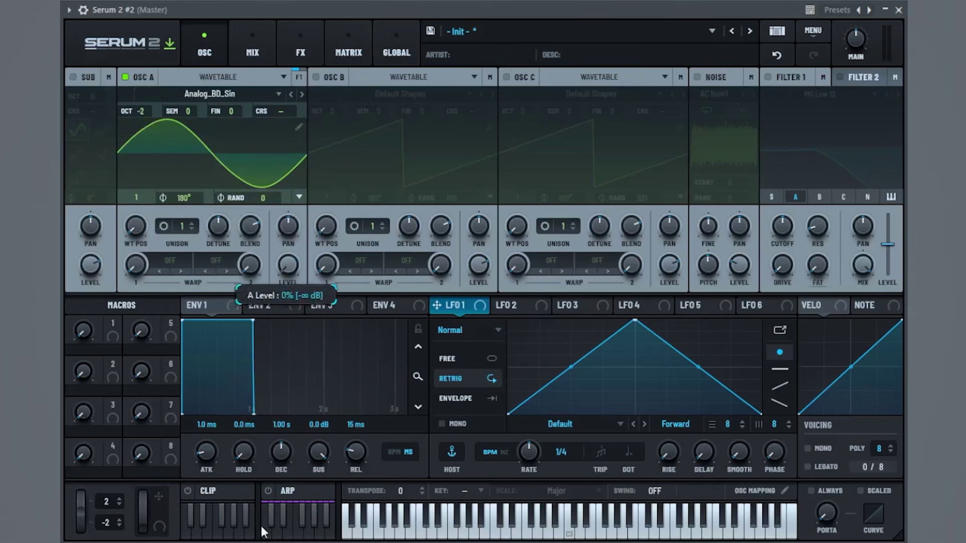
# Step: Enable oscillator B with the BS2 - Acid wavetable, octave +1 and random phase 0
pyautogui.click(316, 77)
pyautogui.click(375, 93)
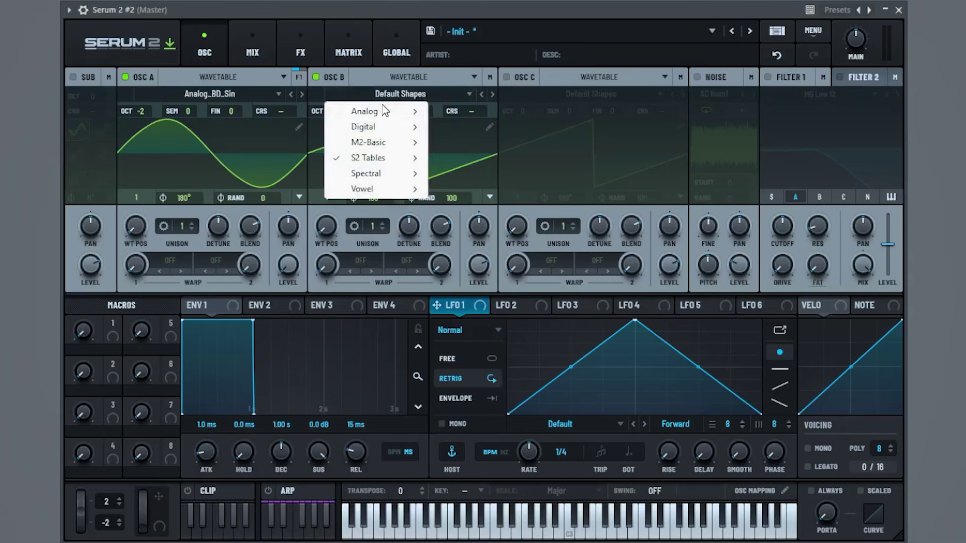
pyautogui.moveTo(382, 110)
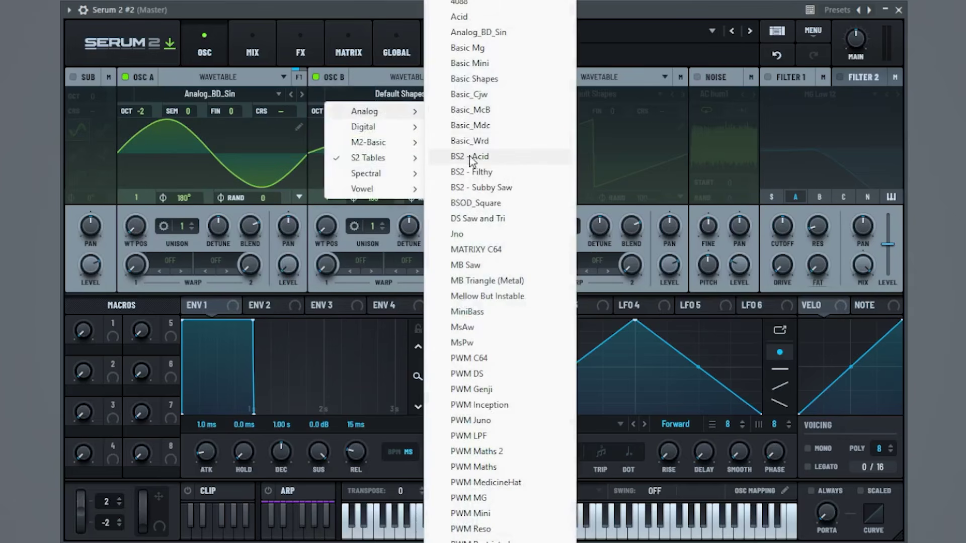
pyautogui.click(481, 160)
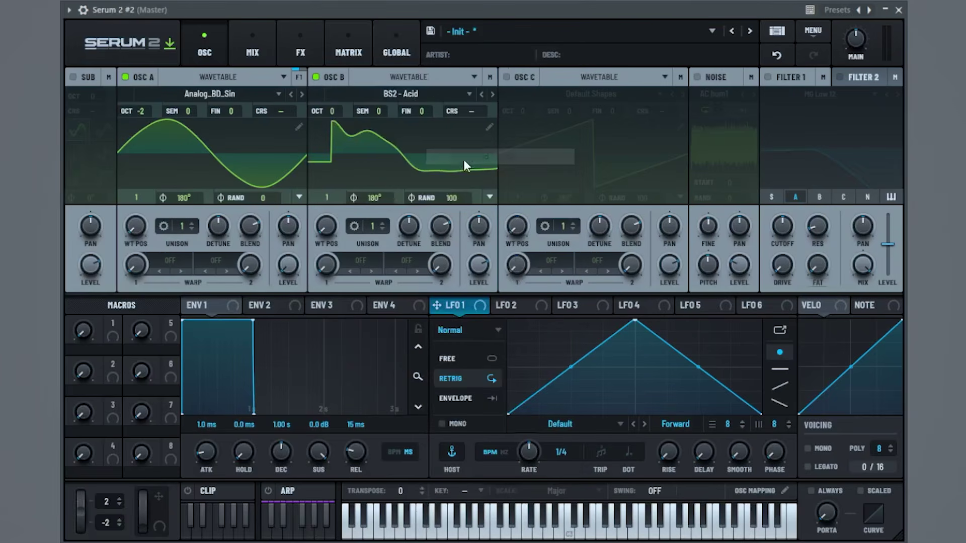
pyautogui.moveTo(340, 111); pyautogui.dragTo(346, 107)
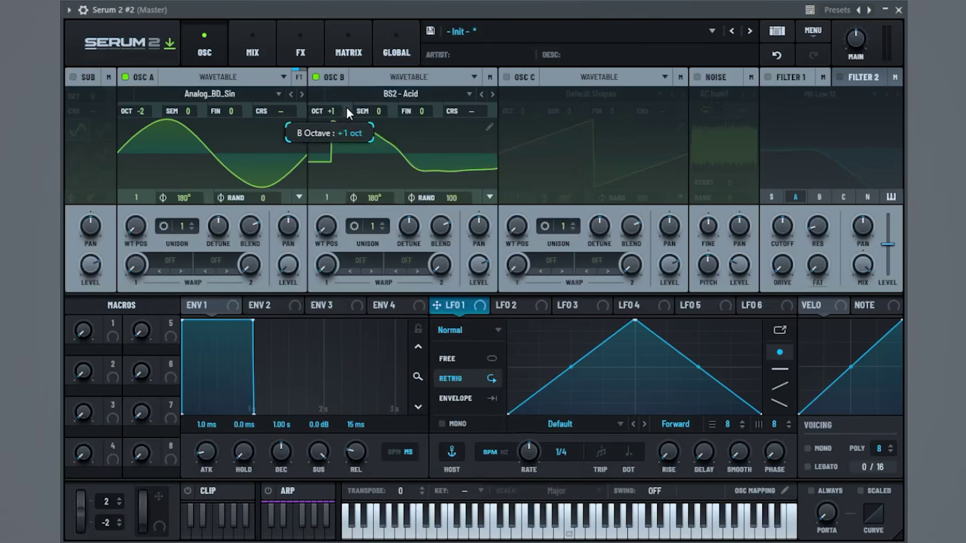
pyautogui.moveTo(451, 197); pyautogui.dragTo(445, 273)
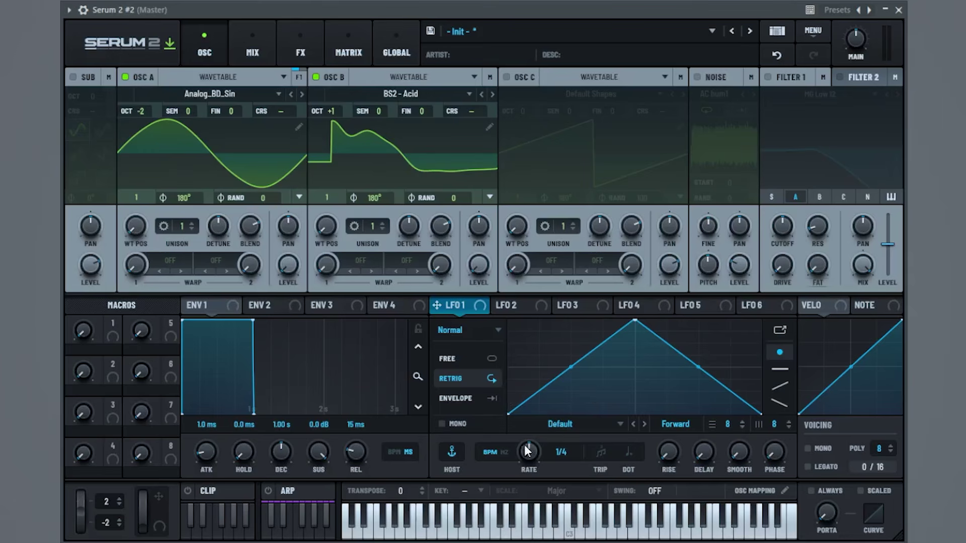
# Step: Set LFO 1 to Envelope mode at a 1/2 rate and give its shape a steep rise to a peak near the start
pyautogui.click(472, 398)
pyautogui.moveTo(528, 467); pyautogui.dragTo(524, 477)
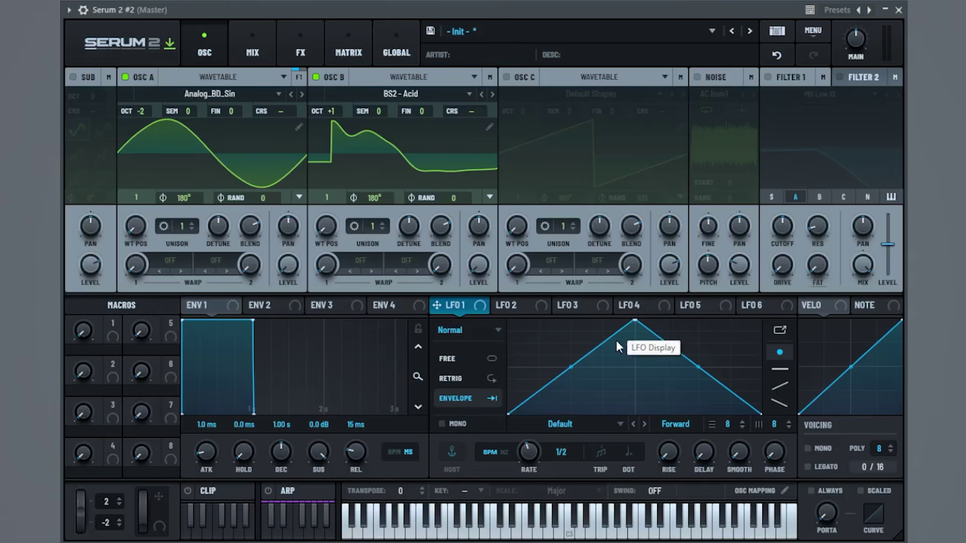
pyautogui.doubleClick(573, 378)
pyautogui.moveTo(573, 379); pyautogui.dragTo(517, 289)
pyautogui.moveTo(514, 362); pyautogui.dragTo(522, 377)
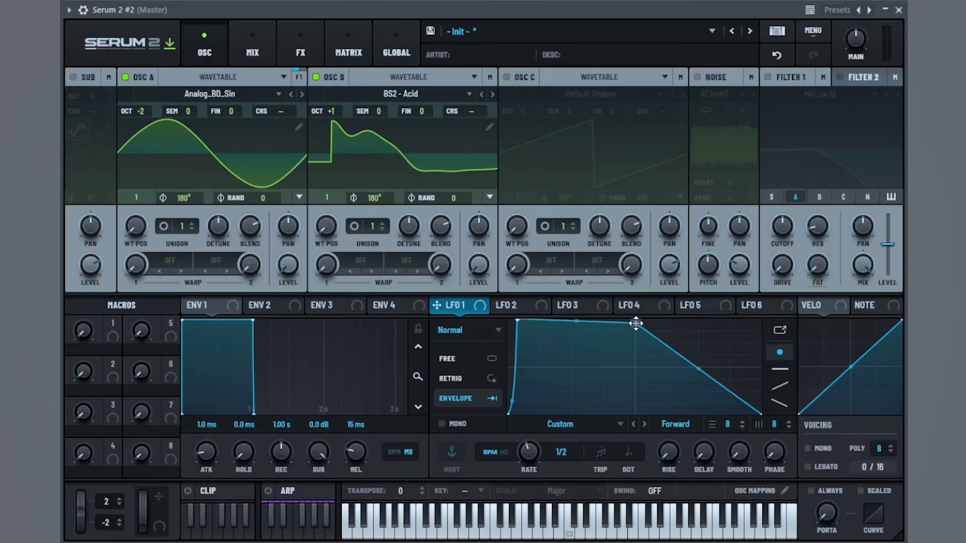
# Step: Shape LFO 1's decay with a middle point at about half height, a curved first slope and an end at zero about 80% across
pyautogui.moveTo(636, 323); pyautogui.dragTo(604, 372)
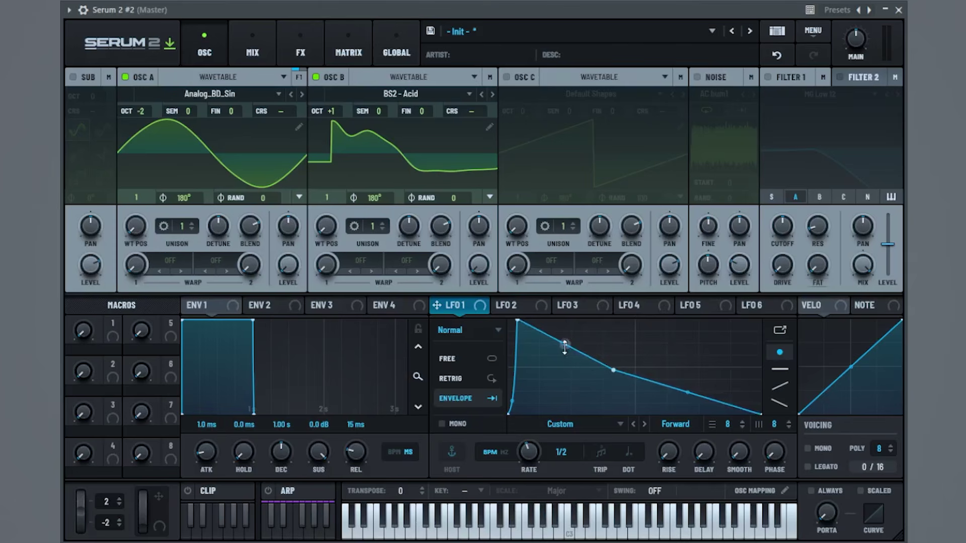
pyautogui.moveTo(565, 345); pyautogui.dragTo(566, 351)
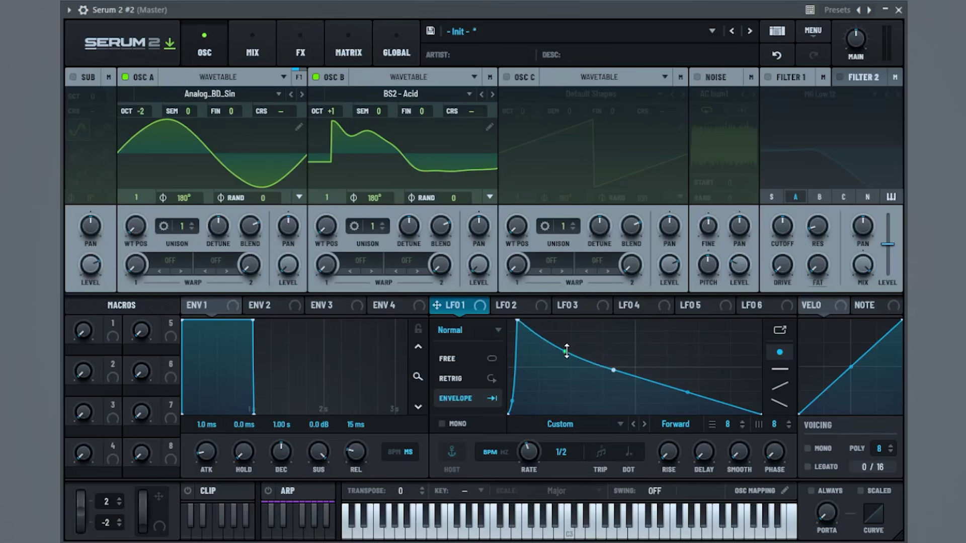
pyautogui.doubleClick(692, 410)
pyautogui.moveTo(693, 411); pyautogui.dragTo(714, 439)
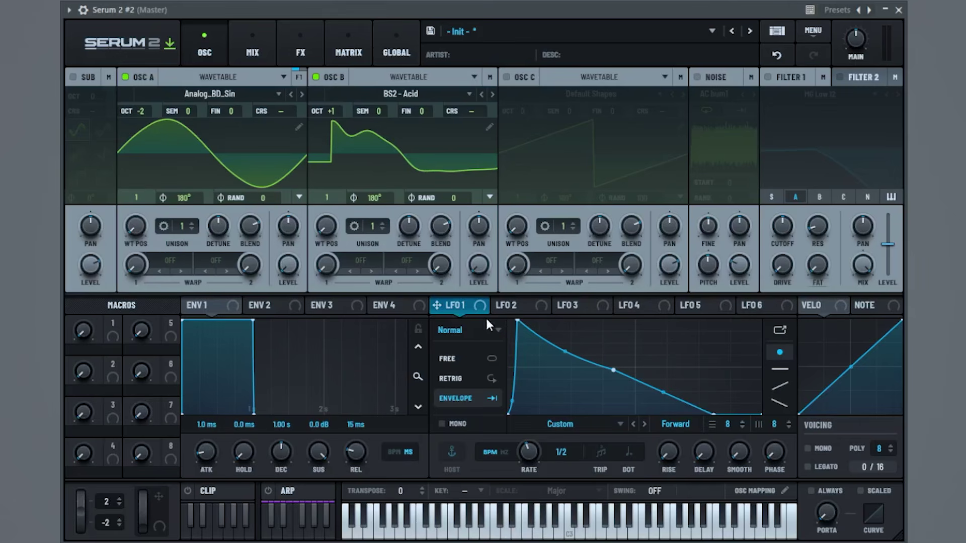
# Step: Modulate the levels of oscillators A and B with LFO 1
pyautogui.moveTo(451, 305); pyautogui.dragTo(285, 268)
pyautogui.moveTo(469, 308); pyautogui.dragTo(481, 267)
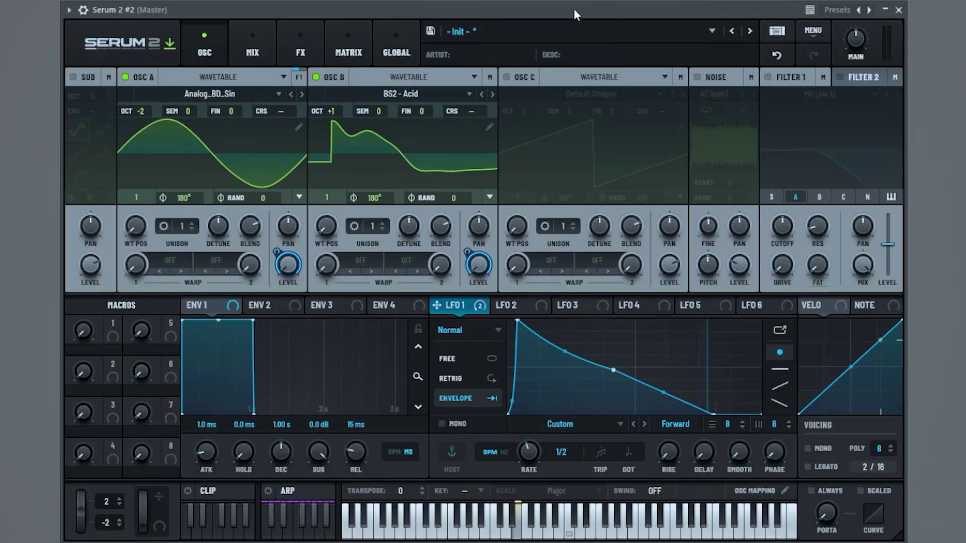
# Step: Enable the noise oscillator with the Analog AlphaNz sample and modulate its level with LFO 1
pyautogui.click(697, 77)
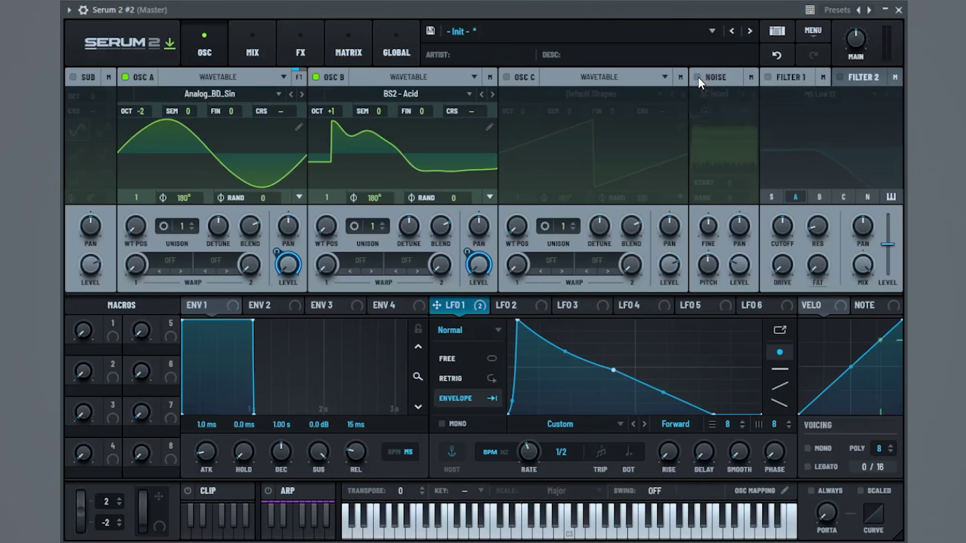
pyautogui.click(732, 94)
pyautogui.moveTo(729, 109)
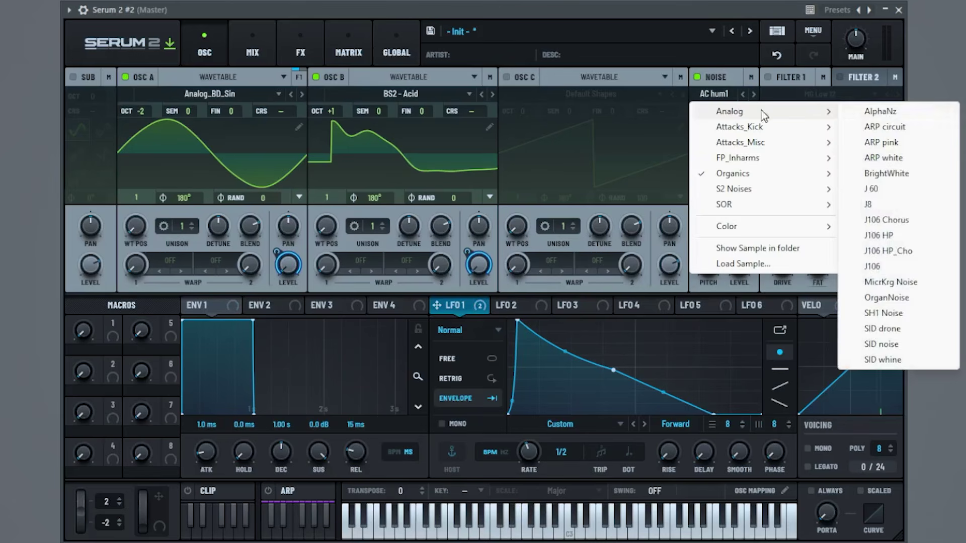
pyautogui.click(878, 111)
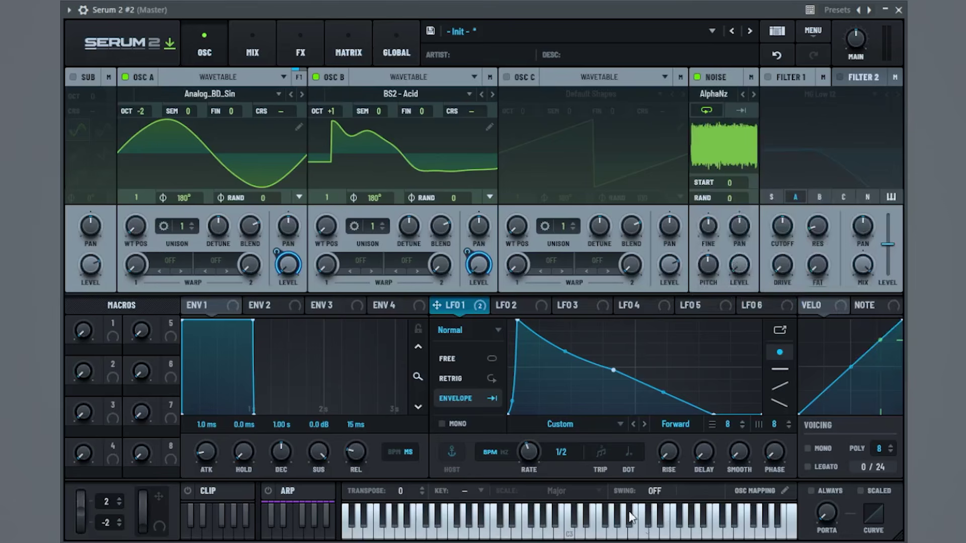
pyautogui.moveTo(466, 300); pyautogui.dragTo(718, 290)
# Step: Enable Filter 1 on oscillator B only, with its cutoff at 48 and modulated by LFO 1
pyautogui.click(768, 78)
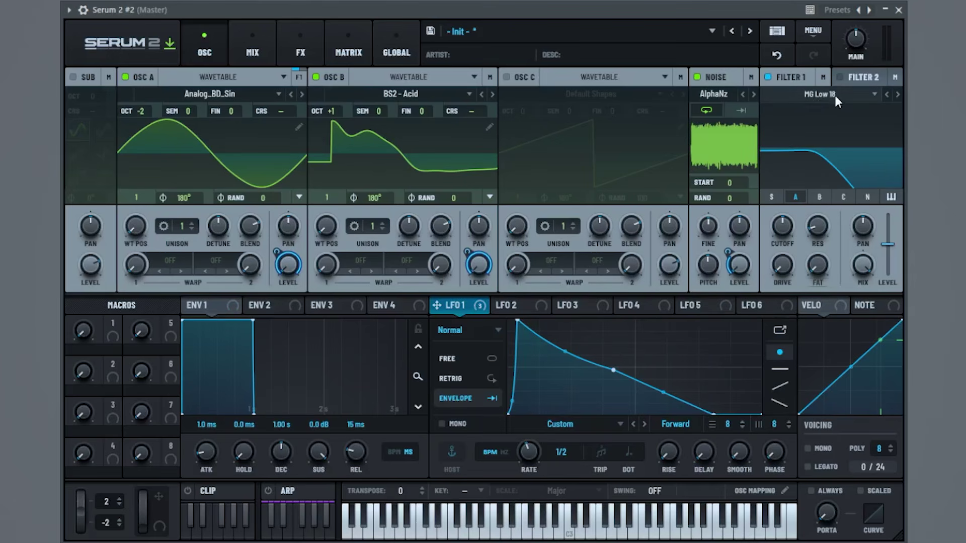
pyautogui.click(820, 197)
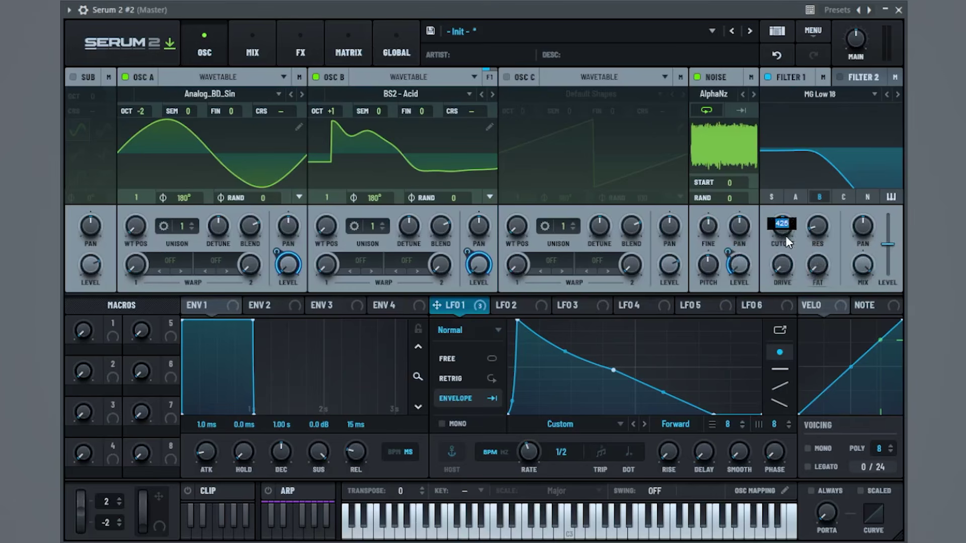
pyautogui.write('48')
pyautogui.press('Return')
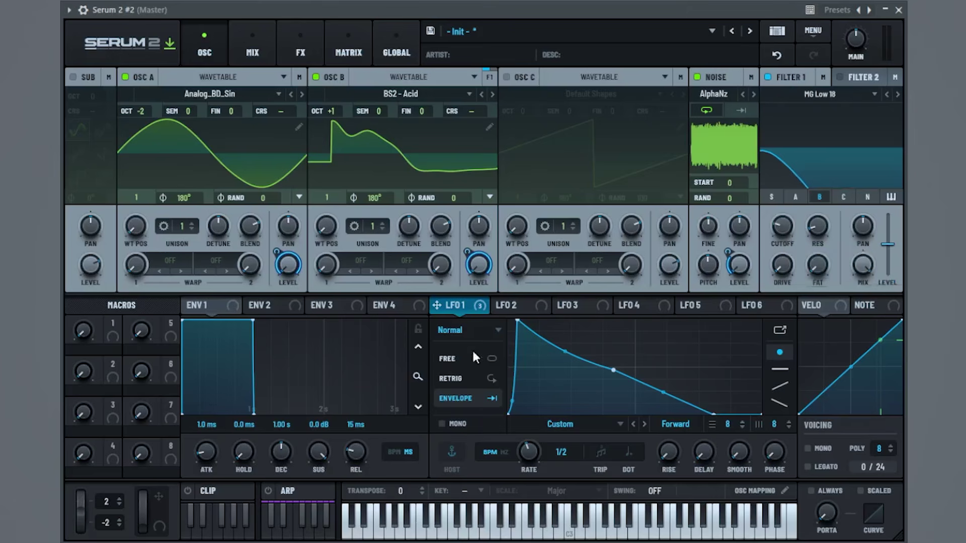
pyautogui.moveTo(470, 310); pyautogui.dragTo(752, 240)
# Step: Set Filter 1's resonance to 40 and its drive to 54
pyautogui.doubleClick(816, 228)
pyautogui.write('40')
pyautogui.press('Return')
pyautogui.doubleClick(785, 264)
pyautogui.write('54')
pyautogui.press('Return')
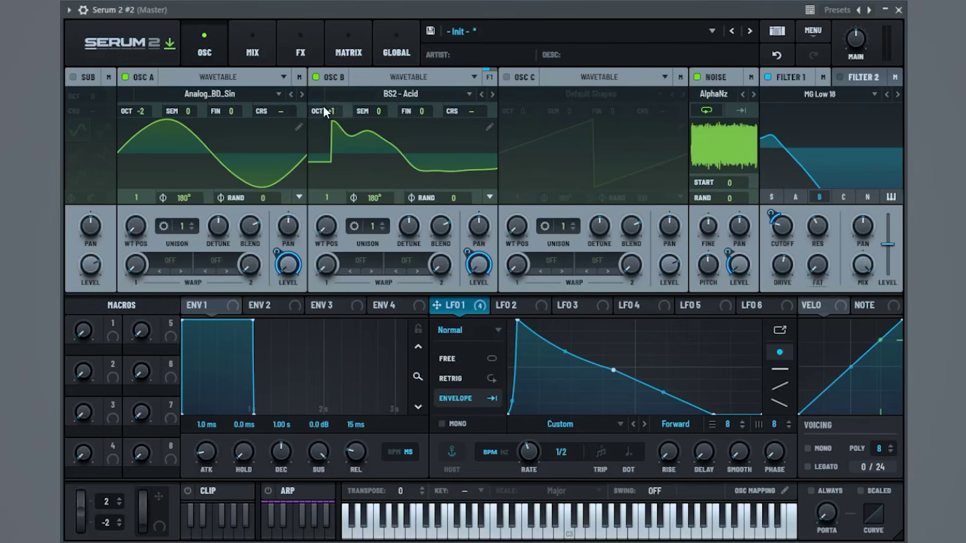
# Step: Add a Distortion effect of type Diode 1 with drive at 0%, modulated by LFO 1
pyautogui.click(309, 54)
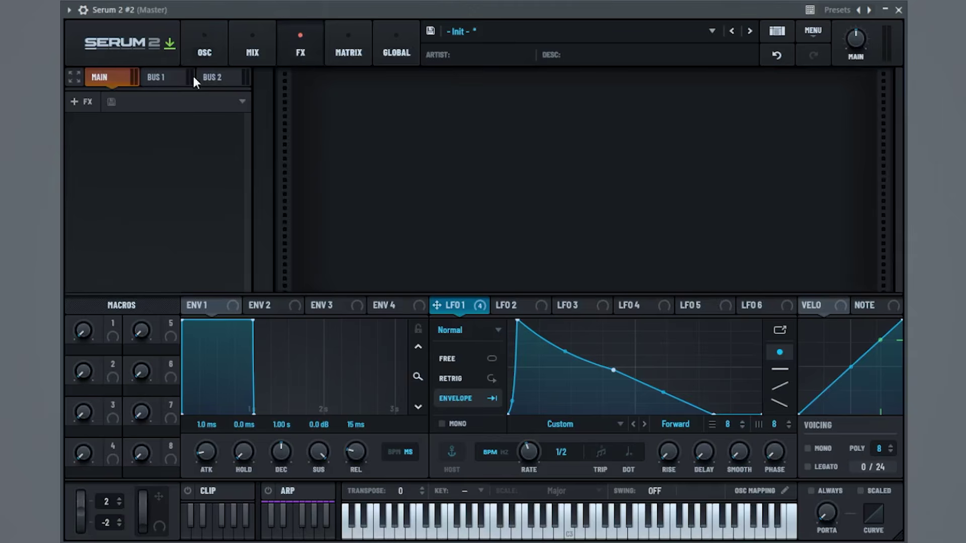
pyautogui.click(86, 103)
pyautogui.click(141, 200)
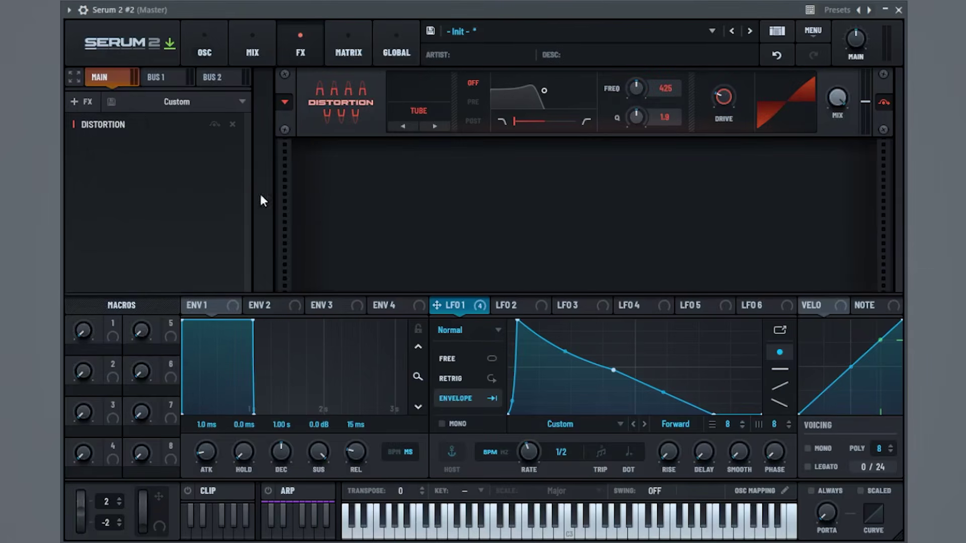
pyautogui.click(435, 126)
pyautogui.click(436, 126)
pyautogui.click(435, 126)
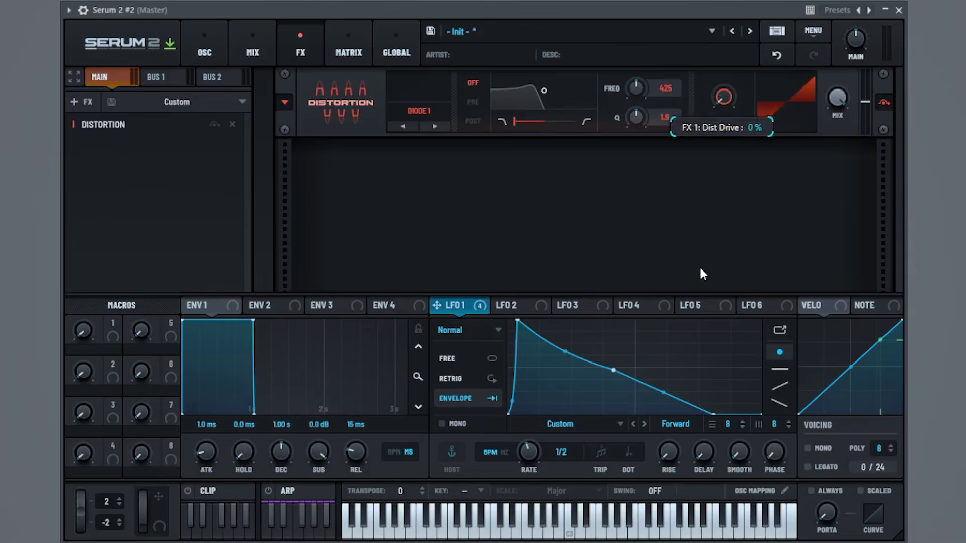
pyautogui.moveTo(479, 312); pyautogui.dragTo(723, 105)
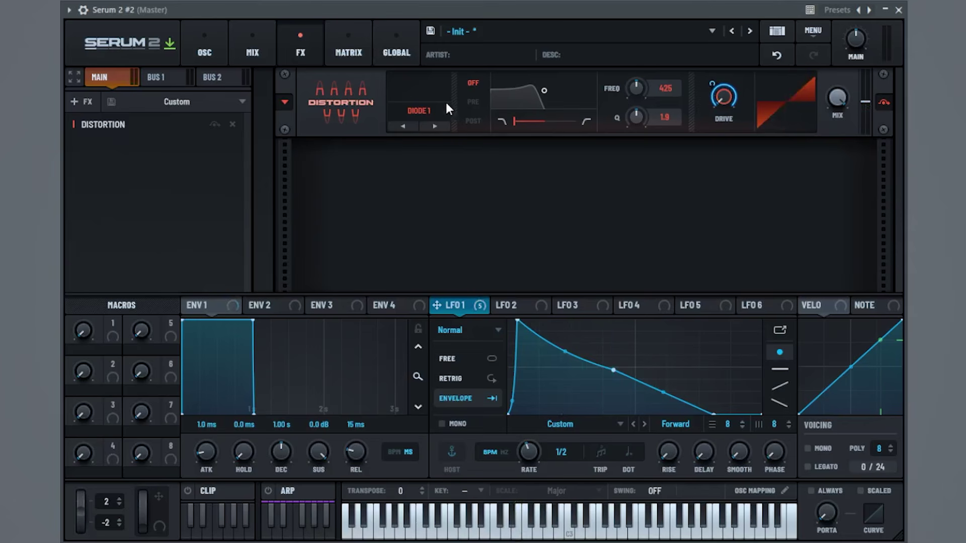
# Step: Switch the distortion's filter to Pre and set its low-pass/high-pass blend to about 22%
pyautogui.click(472, 103)
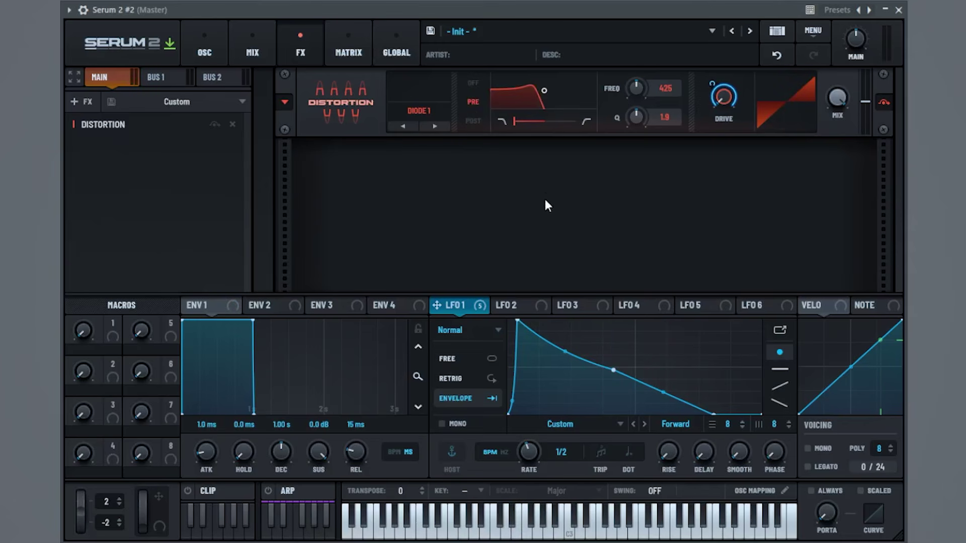
pyautogui.moveTo(511, 122); pyautogui.dragTo(581, 143)
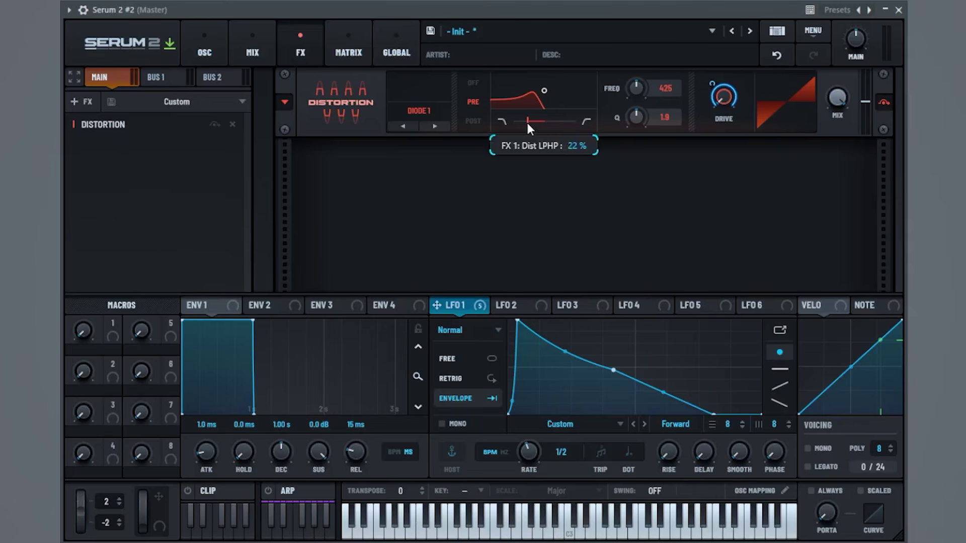
pyautogui.moveTo(532, 122); pyautogui.dragTo(534, 124)
# Step: Set the distortion filter's frequency to 403 and its Q to 3.4
pyautogui.doubleClick(633, 84)
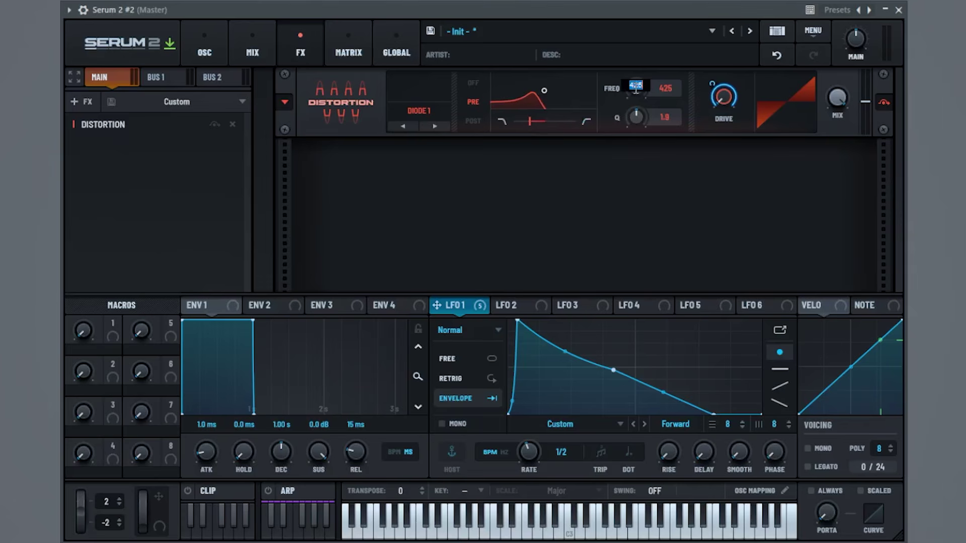
pyautogui.write('403')
pyautogui.press('Return')
pyautogui.doubleClick(644, 113)
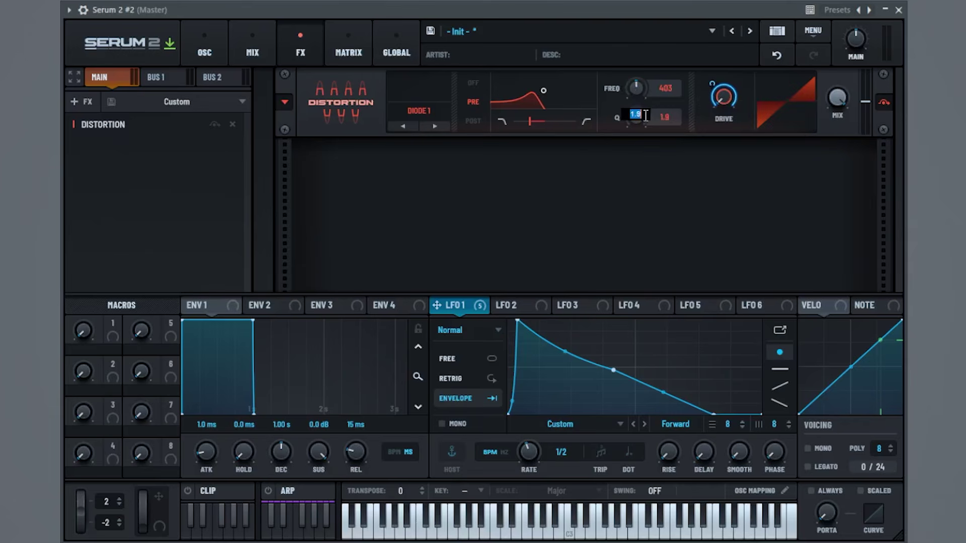
pyautogui.write('3.4')
pyautogui.press('Return')
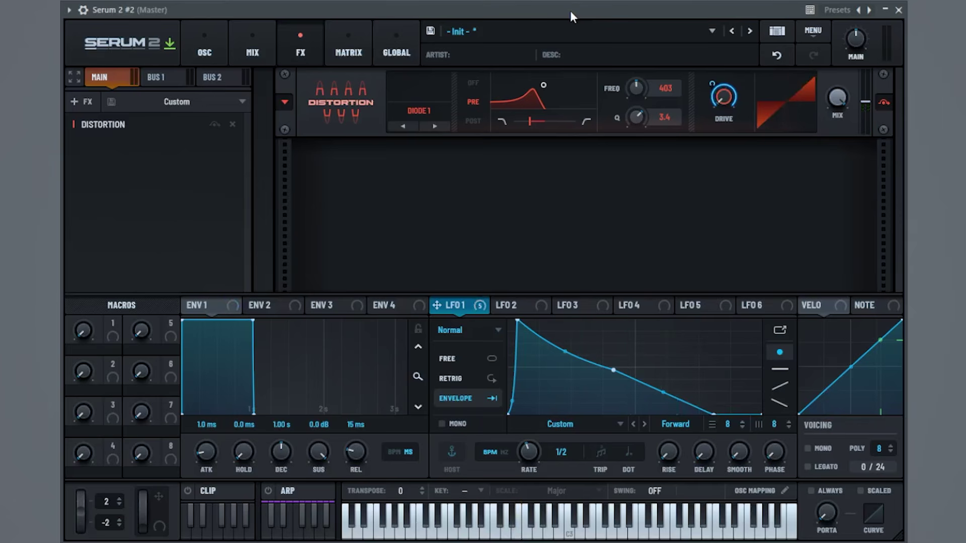
# Step: Add a Filter effect after the distortion, with its cutoff lowered to 8 Hz and modulated by LFO 1
pyautogui.click(82, 100)
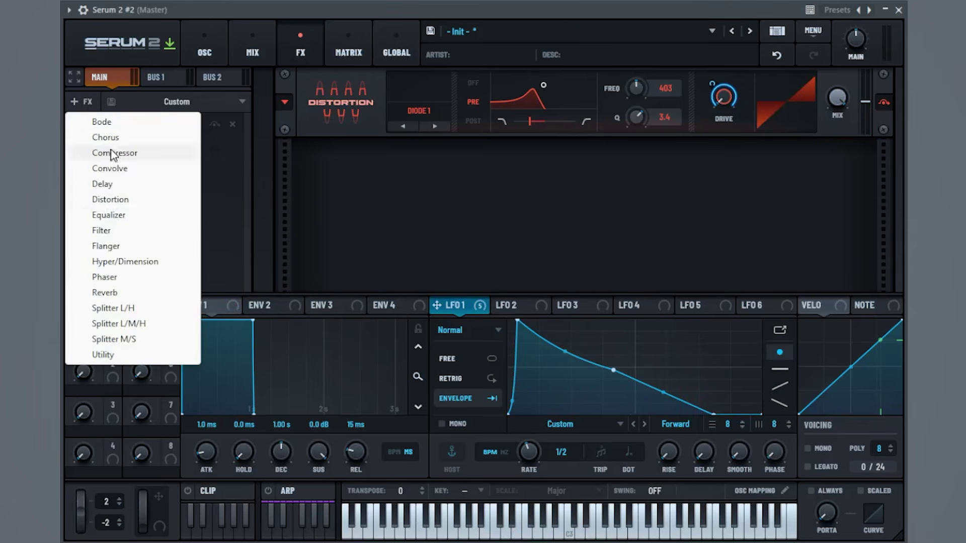
pyautogui.click(121, 231)
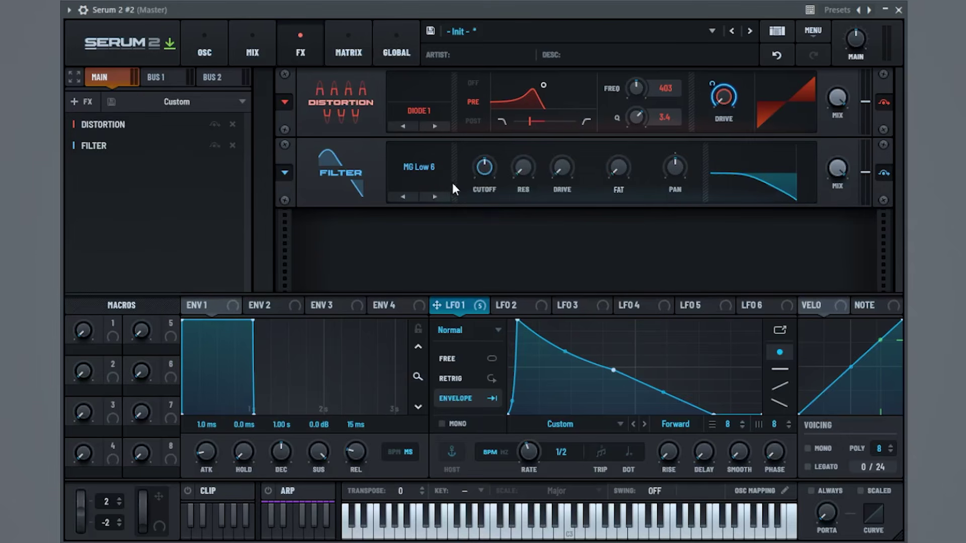
pyautogui.moveTo(488, 176)
pyautogui.mouseDown()
pyautogui.moveTo(466, 318)
pyautogui.moveTo(484, 167)
pyautogui.mouseUp()
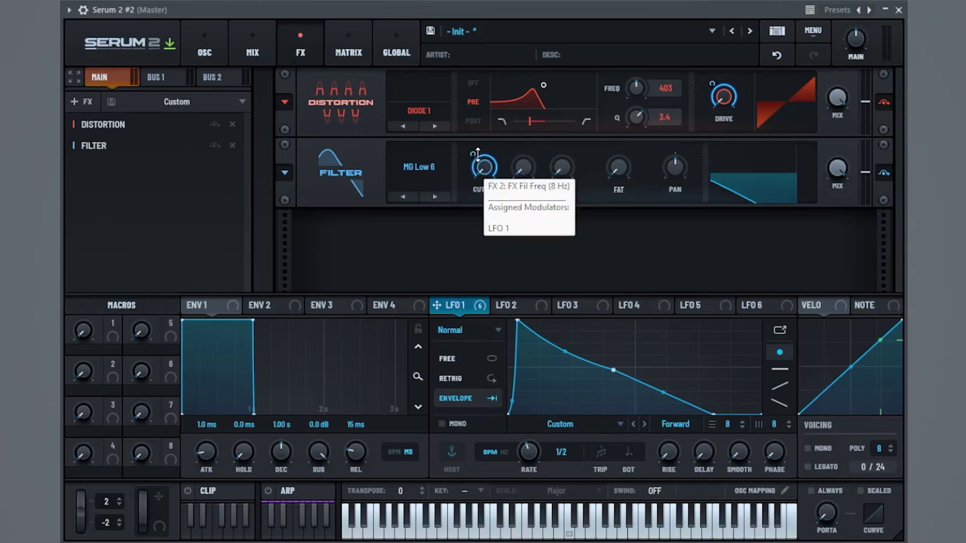
# Step: Reduce the depth of LFO 1's modulation on the Filter effect's cutoff
pyautogui.moveTo(473, 160)
pyautogui.moveTo(473, 160); pyautogui.dragTo(473, 162)
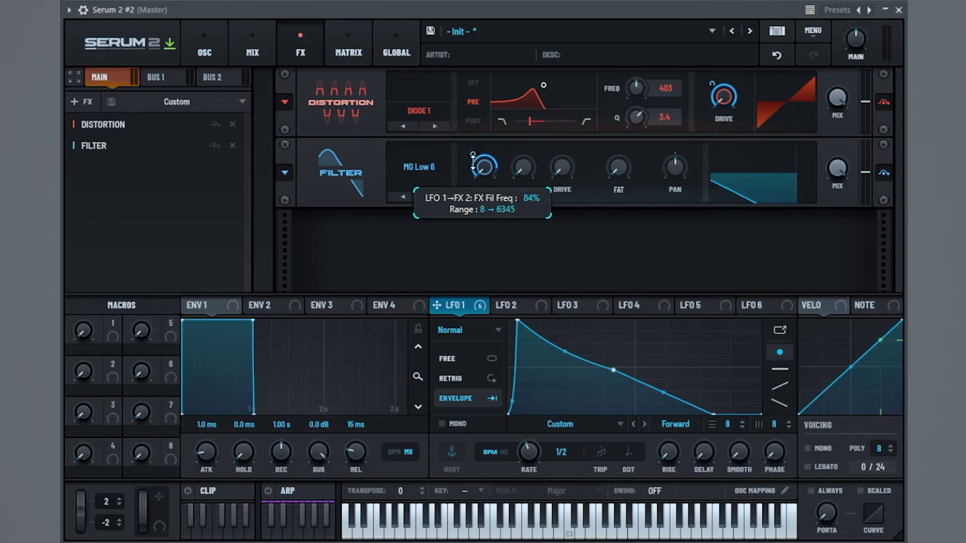
pyautogui.moveTo(473, 161); pyautogui.dragTo(469, 166)
pyautogui.moveTo(469, 167); pyautogui.dragTo(469, 166)
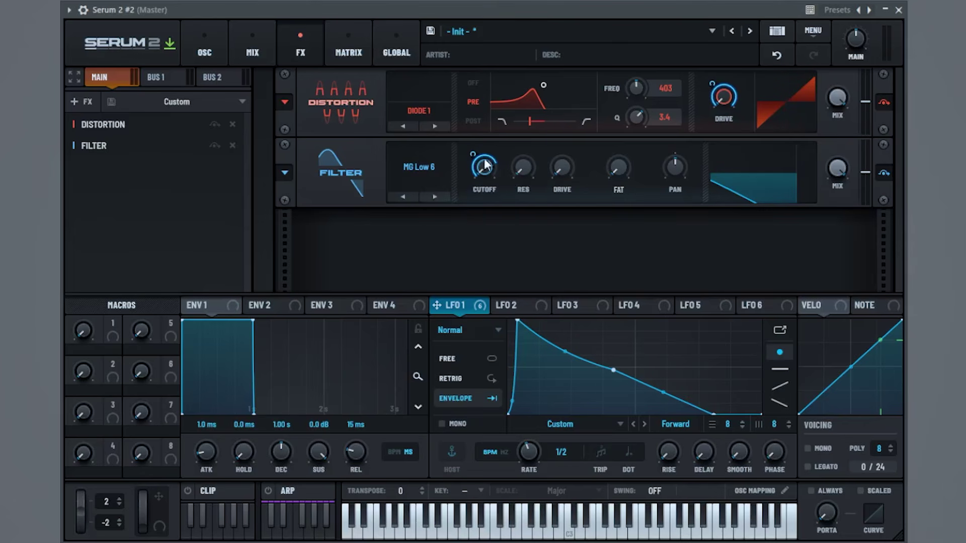
pyautogui.moveTo(471, 151)
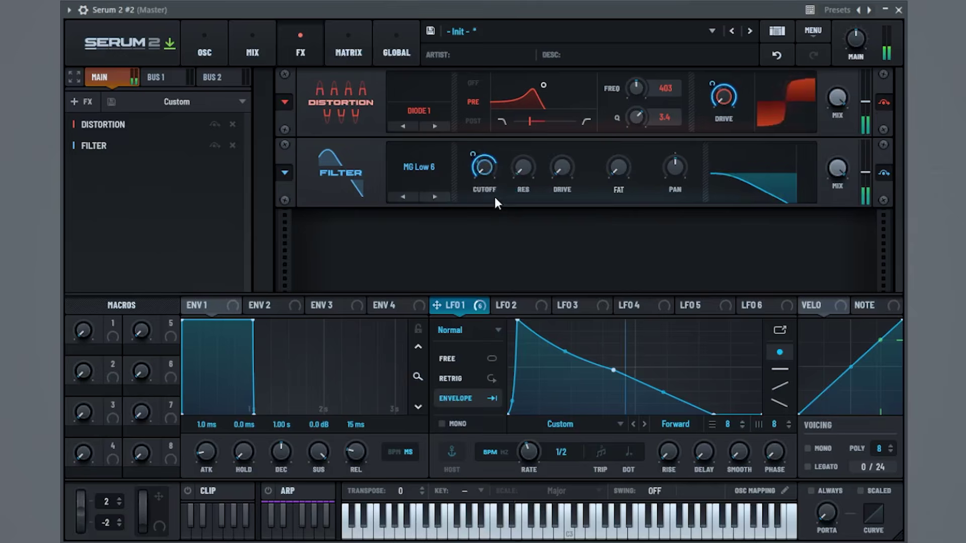
# Step: Add a Compressor effect in Multiband mode with threshold at -16.3 dB and gain at 14.8
pyautogui.click(88, 101)
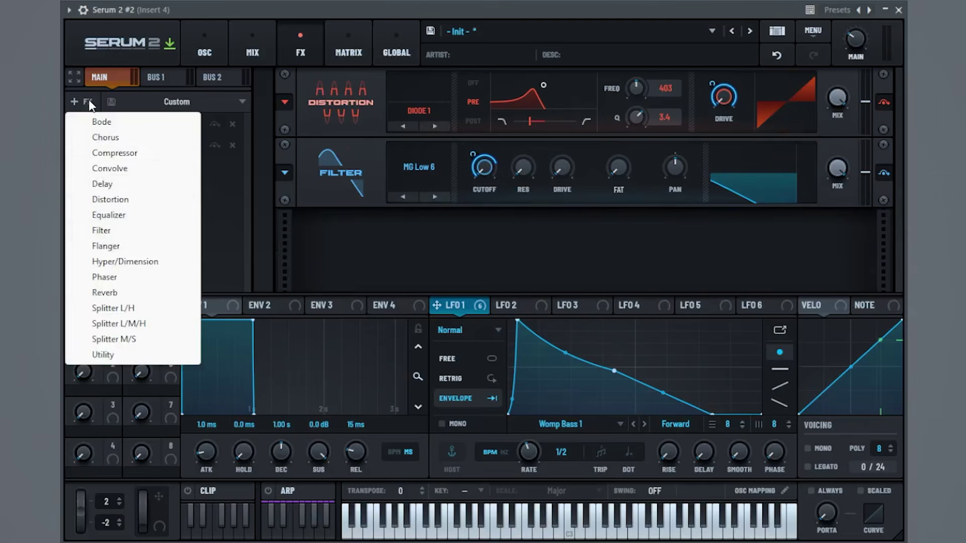
pyautogui.click(146, 154)
pyautogui.click(415, 267)
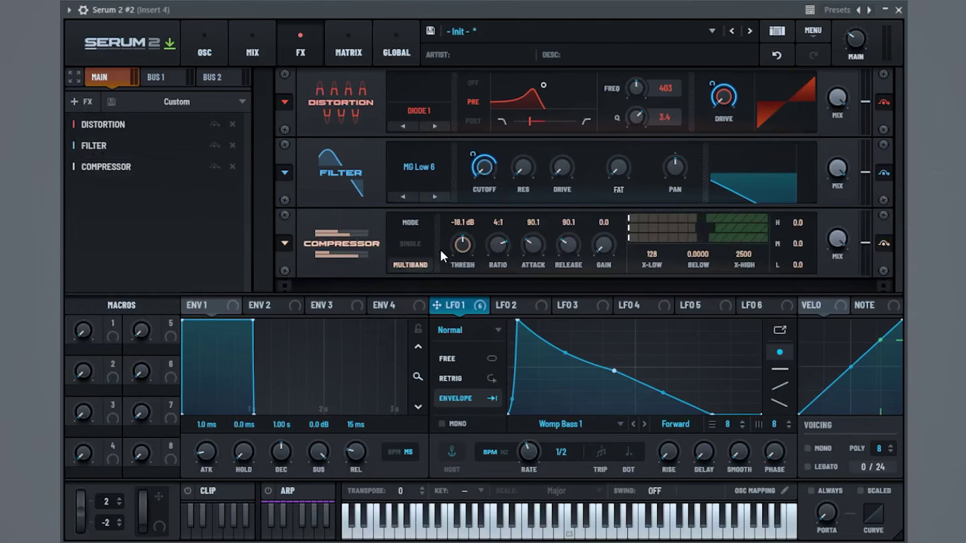
pyautogui.scroll(5, 457, 252)
pyautogui.doubleClick(457, 254)
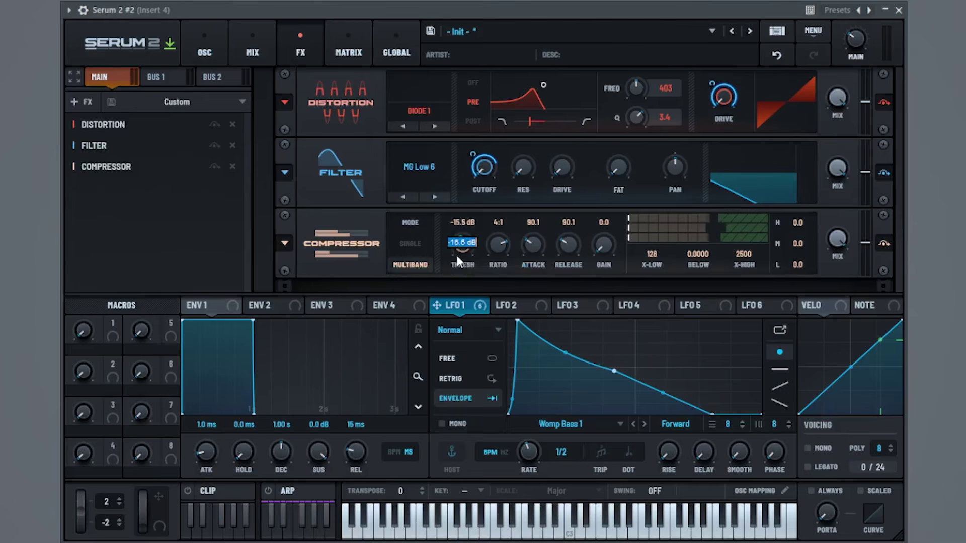
pyautogui.write('-16.3')
pyautogui.press('Return')
pyautogui.write('14.8')
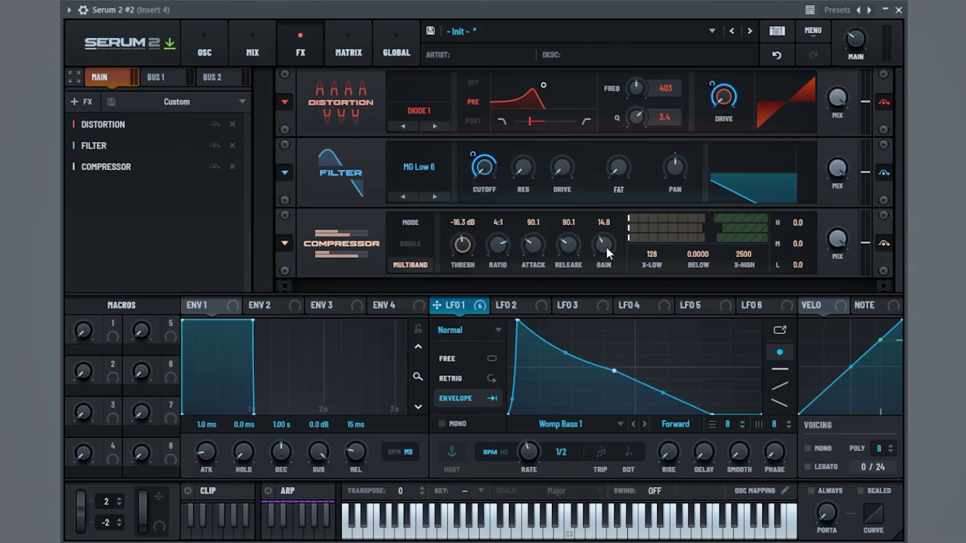
# Step: Set the compressor's below ratio to 0.75, its high-band gain to 4.7 and its low-band gain to 6.8
pyautogui.doubleClick(697, 256)
pyautogui.write('0.7')
pyautogui.doubleClick(796, 225)
pyautogui.write('4.7')
pyautogui.doubleClick(798, 265)
pyautogui.write('6.8')
pyautogui.press('Return')
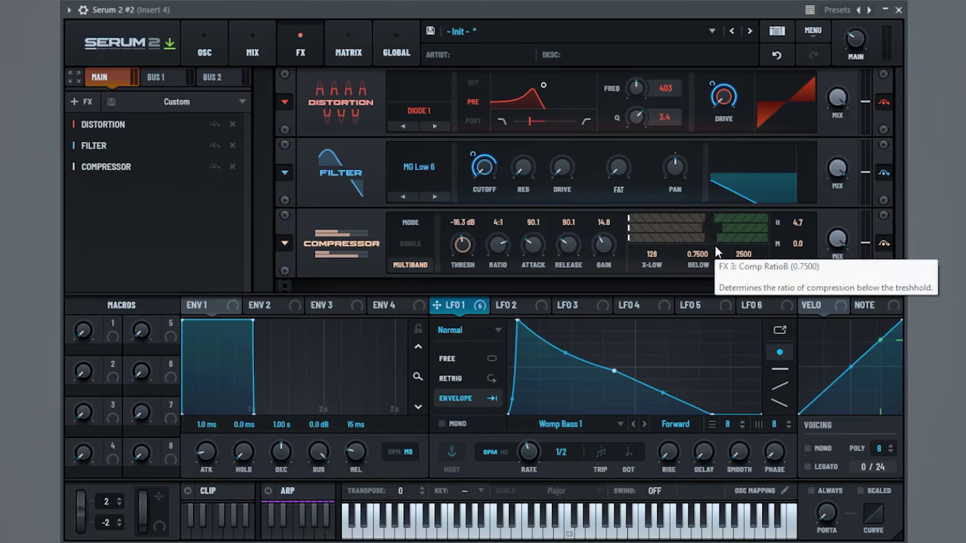
# Step: Raise the compressor's below thresholds: high band to 142%, mid band higher still, and low band slightly
pyautogui.moveTo(724, 219); pyautogui.dragTo(742, 226)
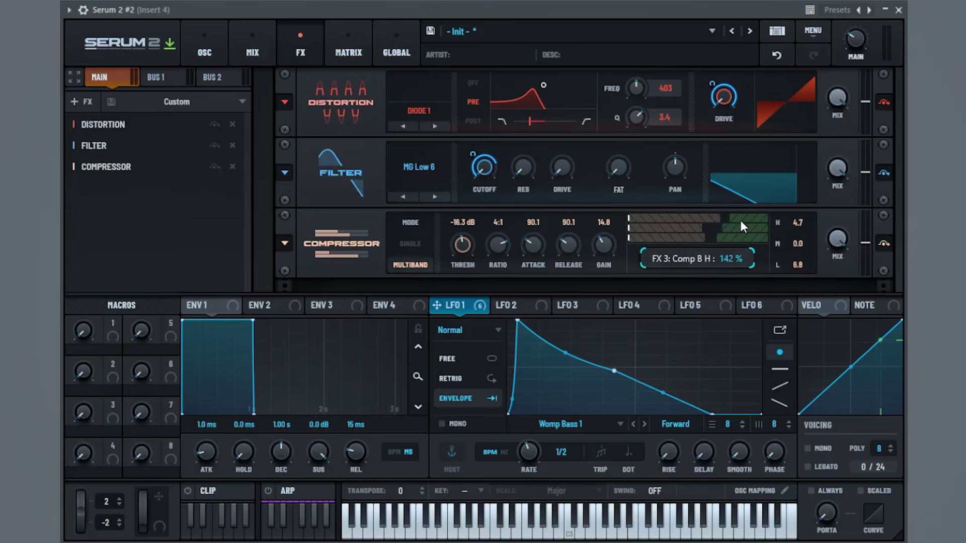
pyautogui.moveTo(714, 231); pyautogui.dragTo(761, 235)
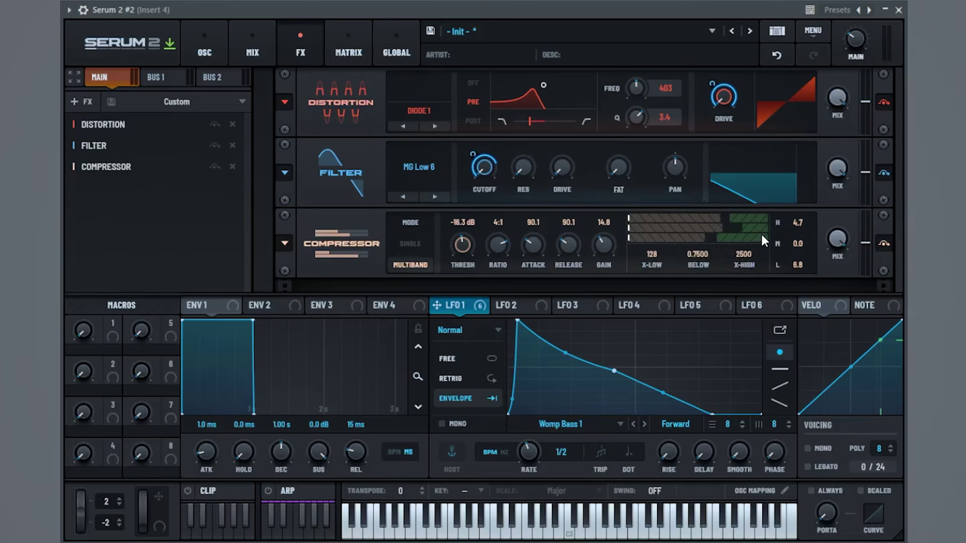
pyautogui.moveTo(716, 240); pyautogui.dragTo(719, 240)
pyautogui.click(754, 244)
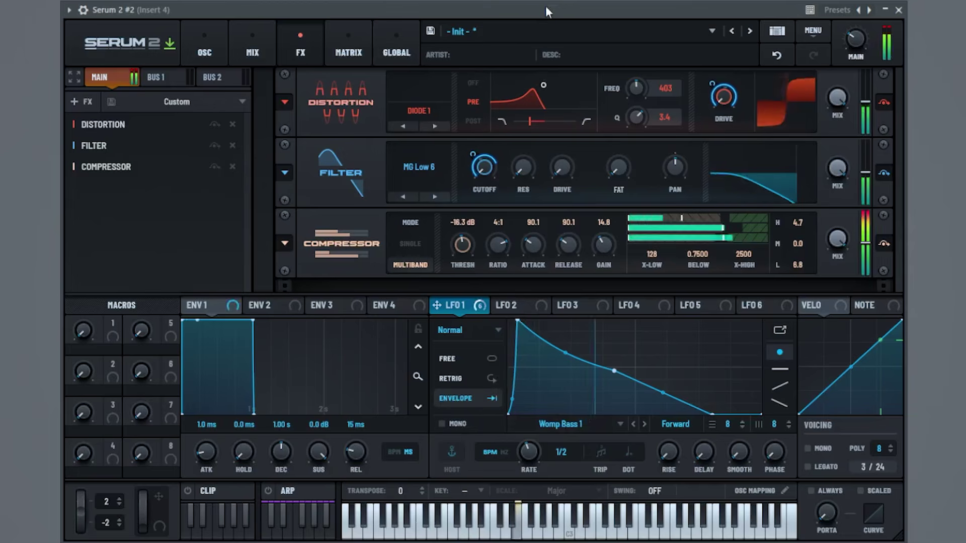
# Step: Review the patch's oscillator, mix and effects pages, and play the Bass 1 pattern
pyautogui.click(198, 39)
pyautogui.click(240, 42)
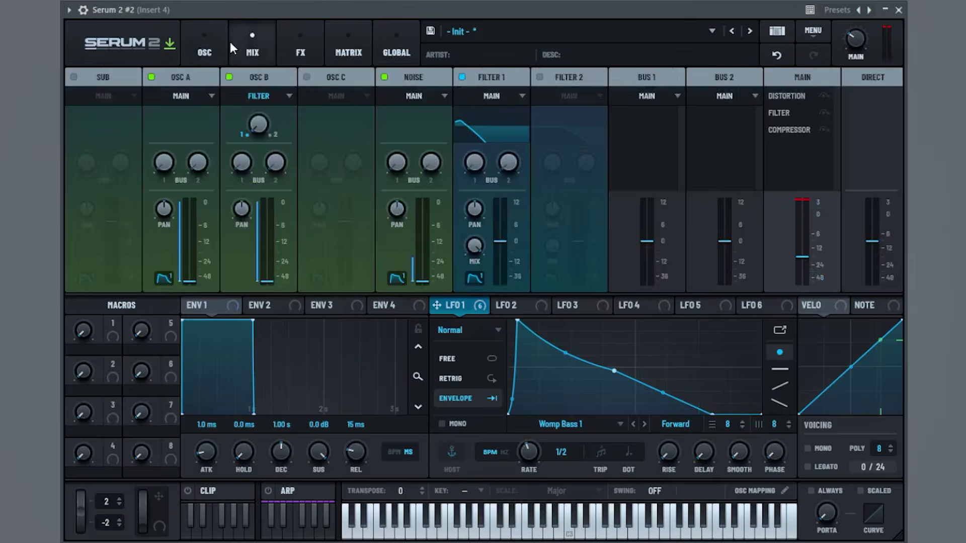
pyautogui.click(302, 39)
pyautogui.click(210, 44)
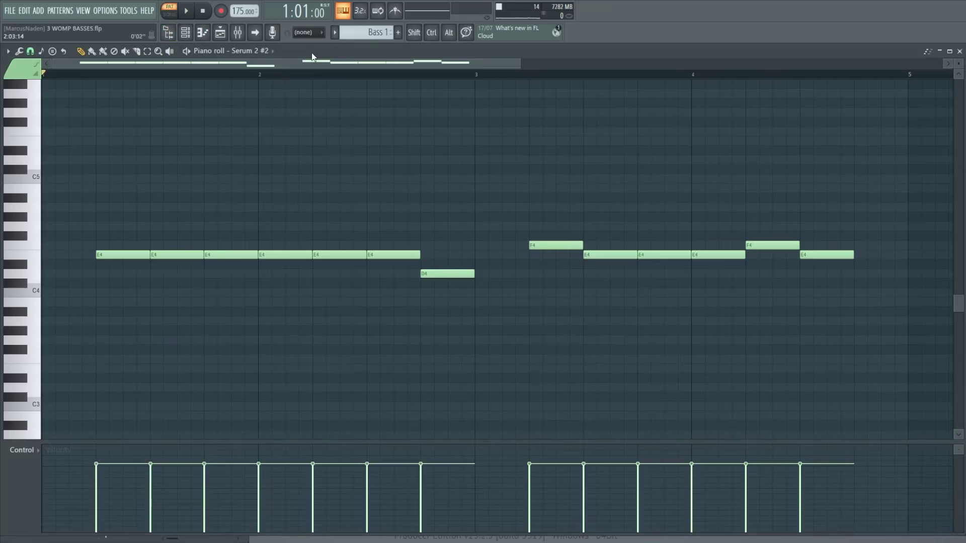
pyautogui.press('space')
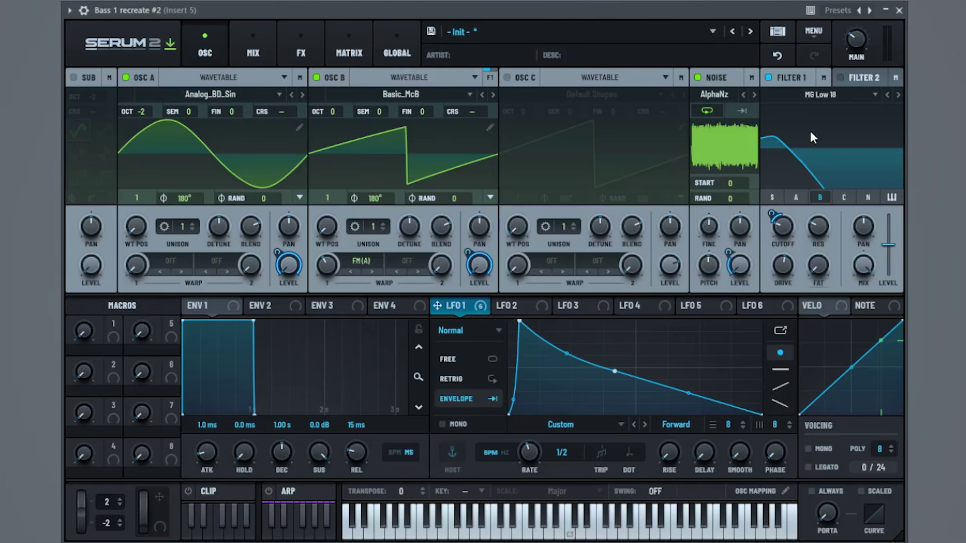
# Step: Examine the effects chain of the Bass 1 recreate #2 layer, from Distortion to Convolve
pyautogui.click(301, 50)
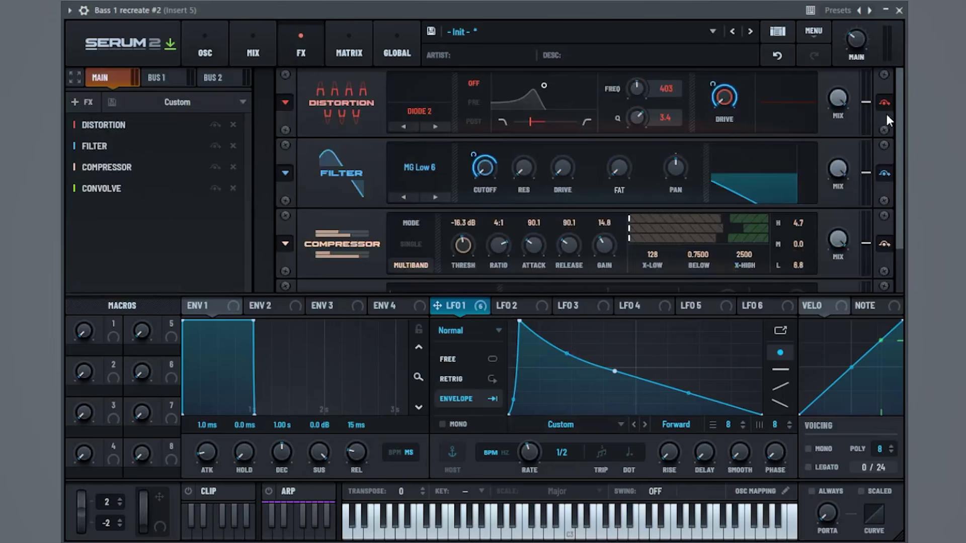
pyautogui.scroll(-2, 898, 139)
pyautogui.scroll(-1, 898, 145)
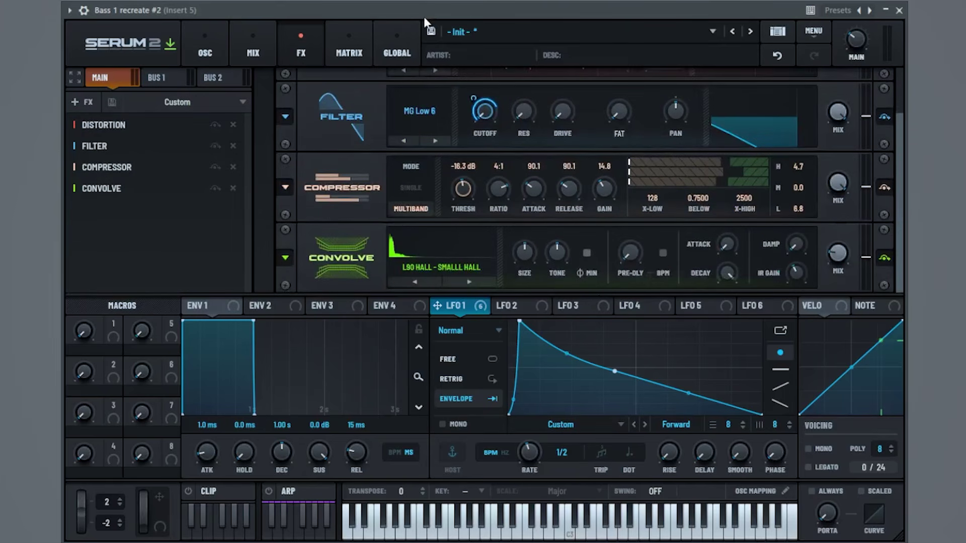
pyautogui.click(222, 40)
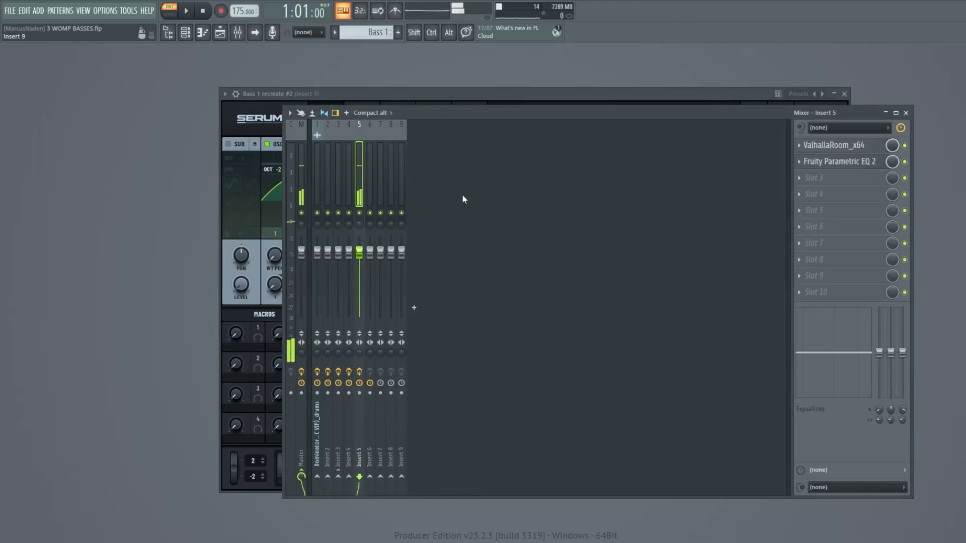
# Step: Inspect the ValhallaRoom and Fruity Parametric EQ 2 settings on mixer Insert 5
pyautogui.click(849, 145)
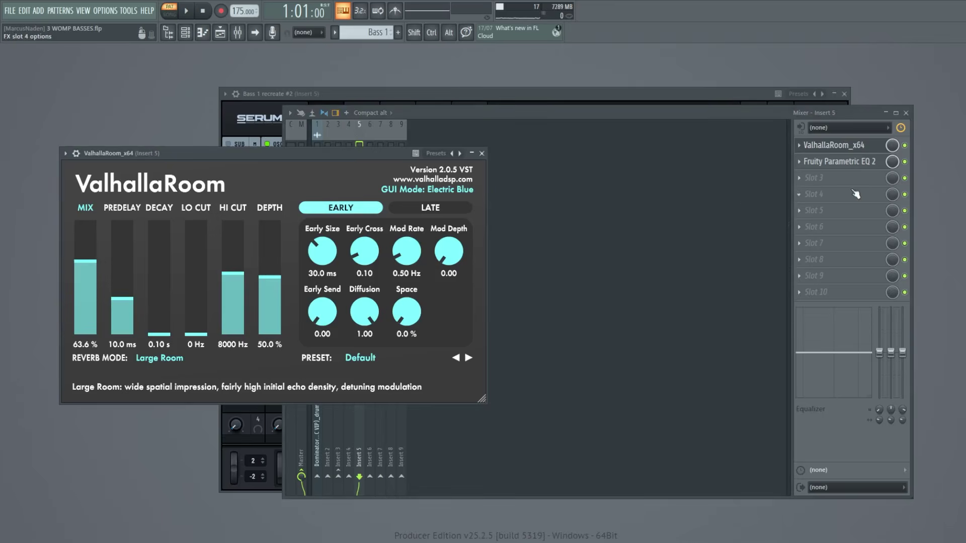
pyautogui.click(839, 162)
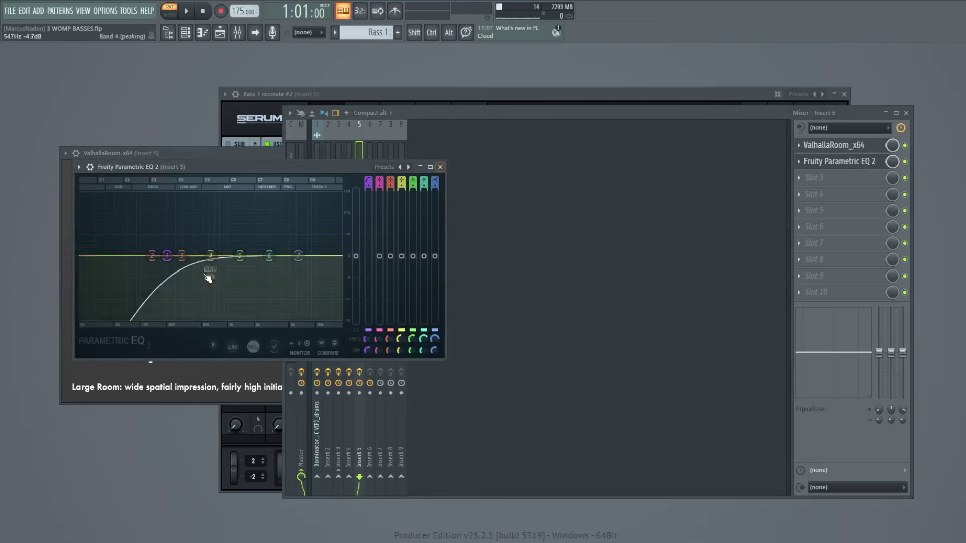
pyautogui.click(440, 167)
pyautogui.press('F7')
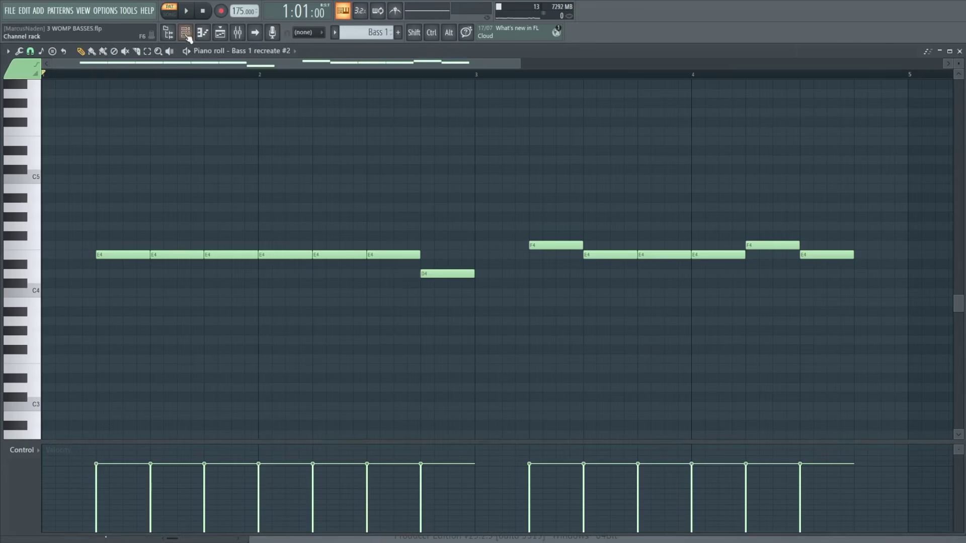
# Step: Play the Bass 1 pattern and check the effects page of the Bass 1 recreate #3 layer
pyautogui.press('space')
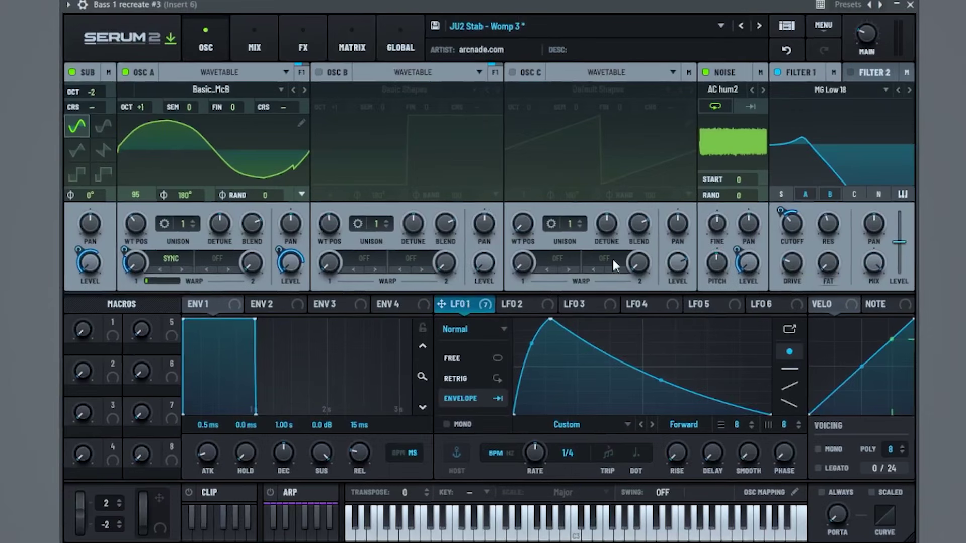
pyautogui.click(313, 38)
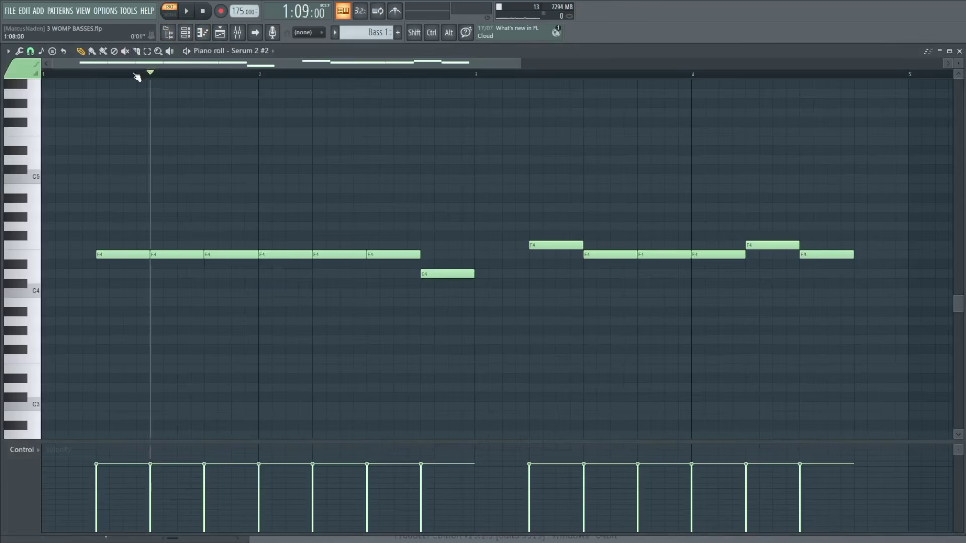
pyautogui.press('space')
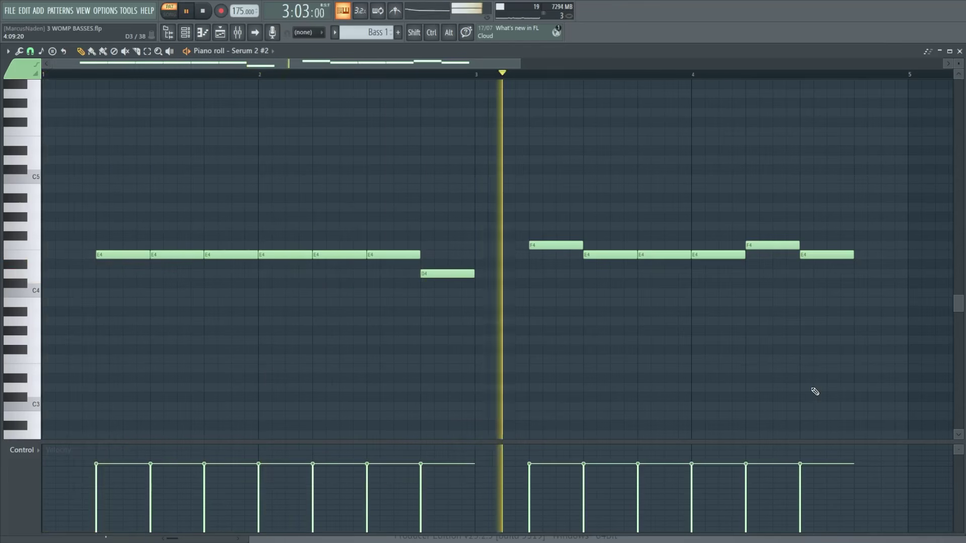
pyautogui.press('space')
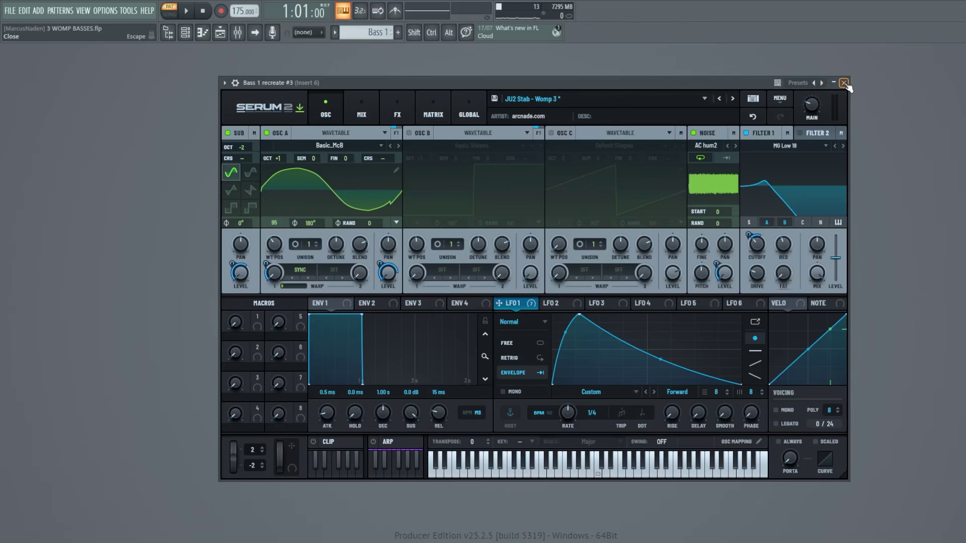
# Step: Close the third layer's synth window, play the Bass 1 clip in the playlist, and audition the Bass 2 pattern
pyautogui.click(843, 83)
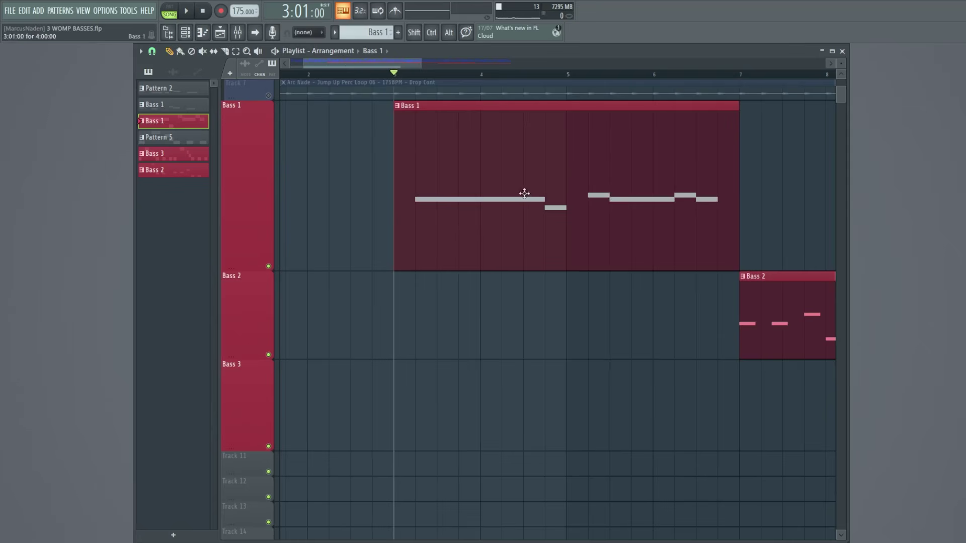
pyautogui.press('space')
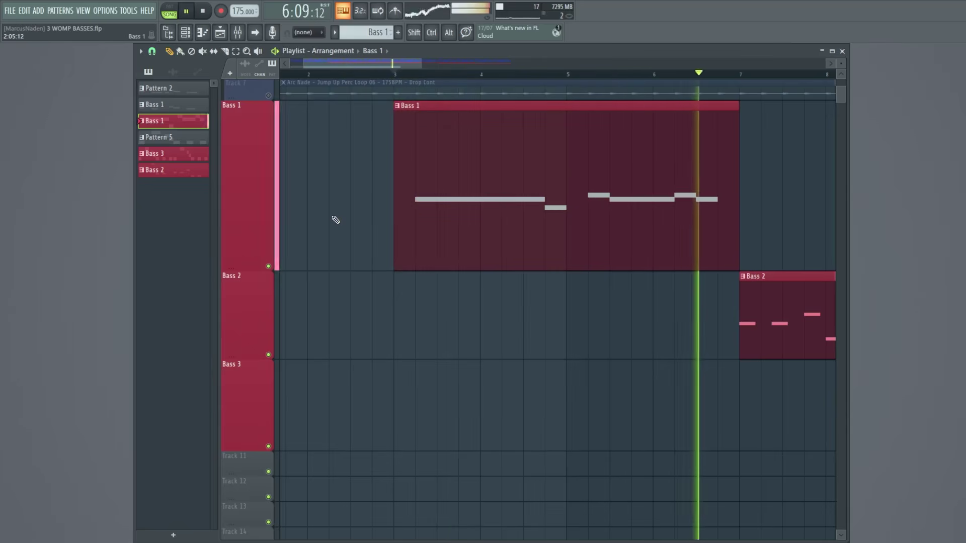
pyautogui.press('space')
pyautogui.press('space')
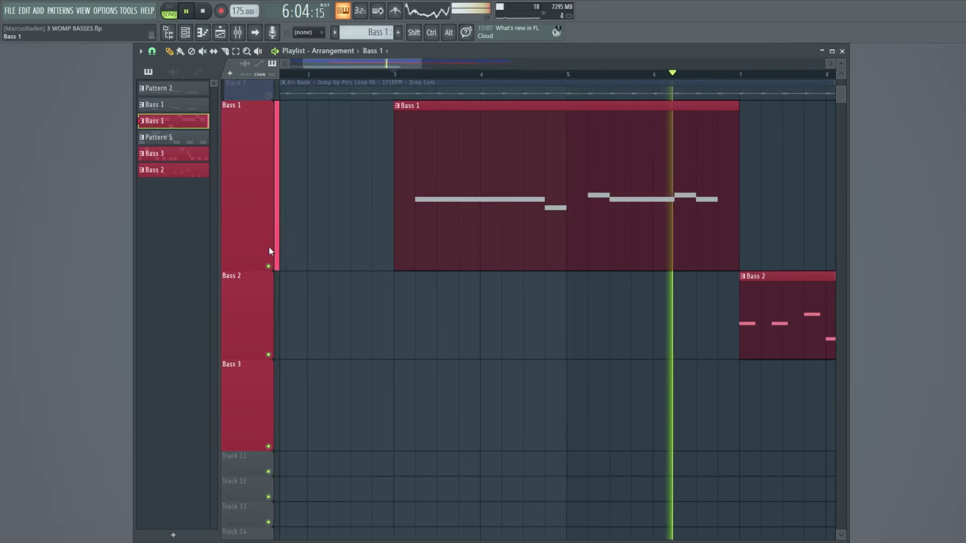
pyautogui.press('space')
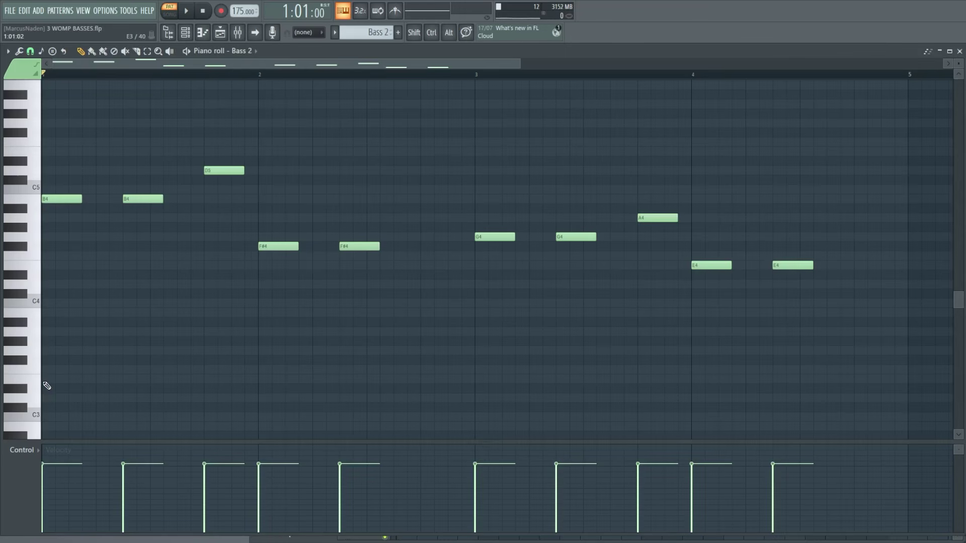
pyautogui.press('space')
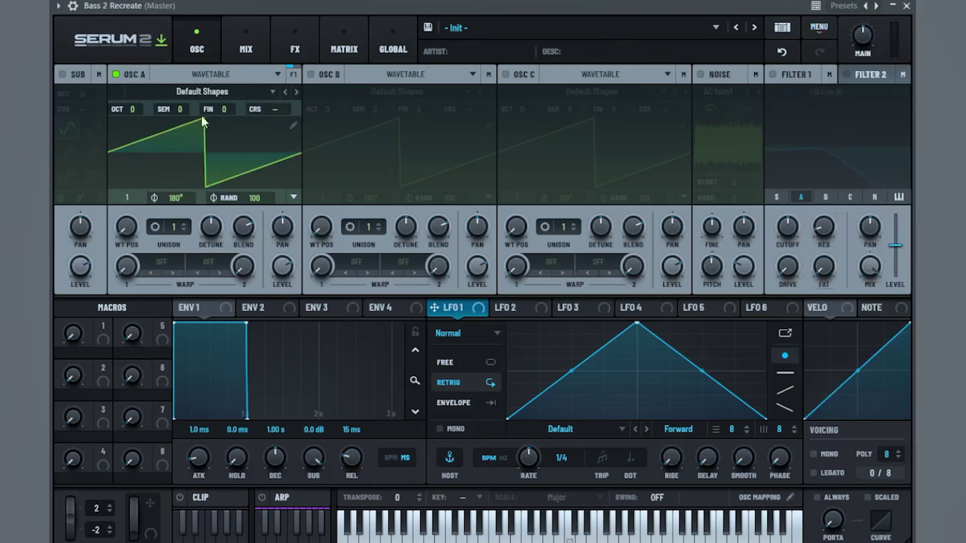
# Step: In the Bass 2 Recreate patch, load Basic Shapes in Osc A with octave -2 and random phase 0
pyautogui.click(213, 91)
pyautogui.moveTo(186, 110)
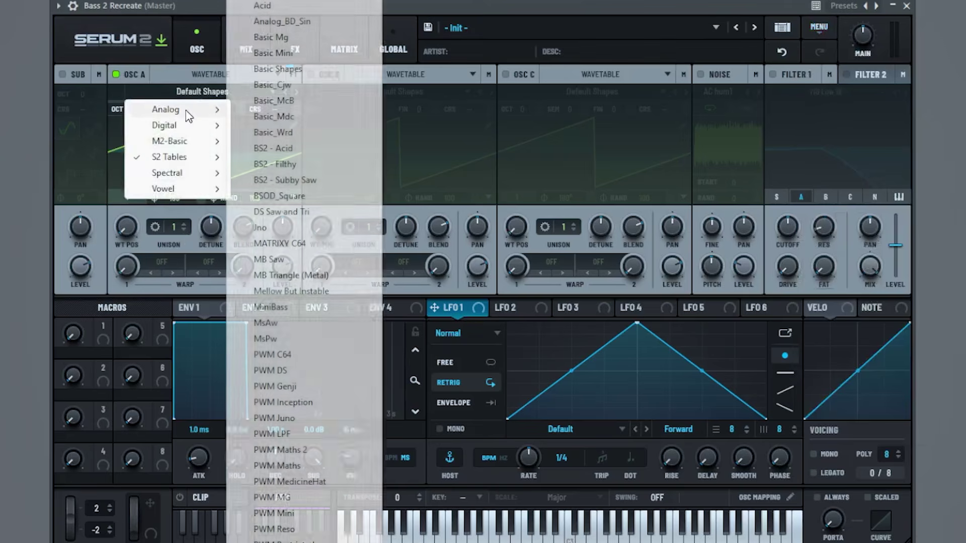
pyautogui.click(301, 69)
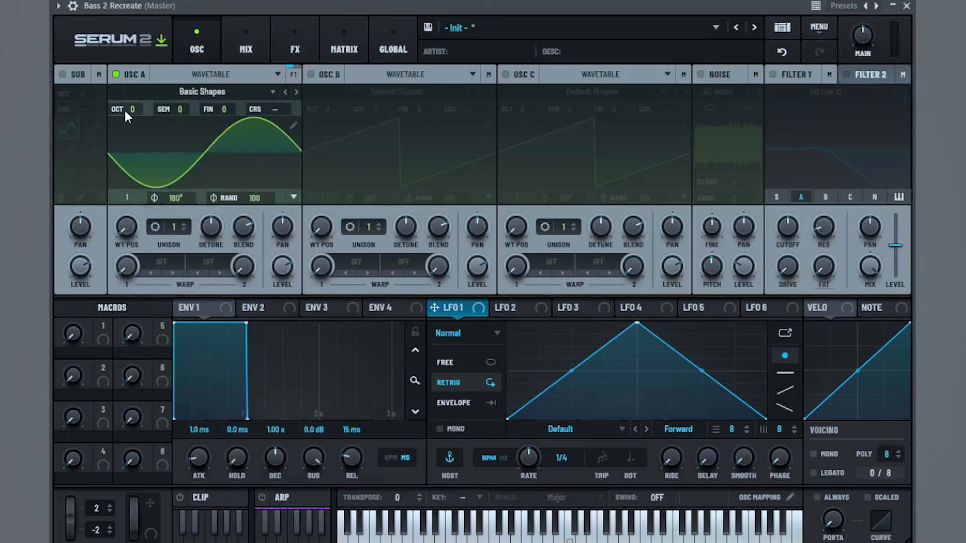
pyautogui.moveTo(127, 107); pyautogui.dragTo(110, 154)
pyautogui.moveTo(255, 201); pyautogui.dragTo(206, 455)
# Step: Enable Osc B and load the Analog wavetable Basic Shapes in it
pyautogui.click(310, 74)
pyautogui.click(405, 95)
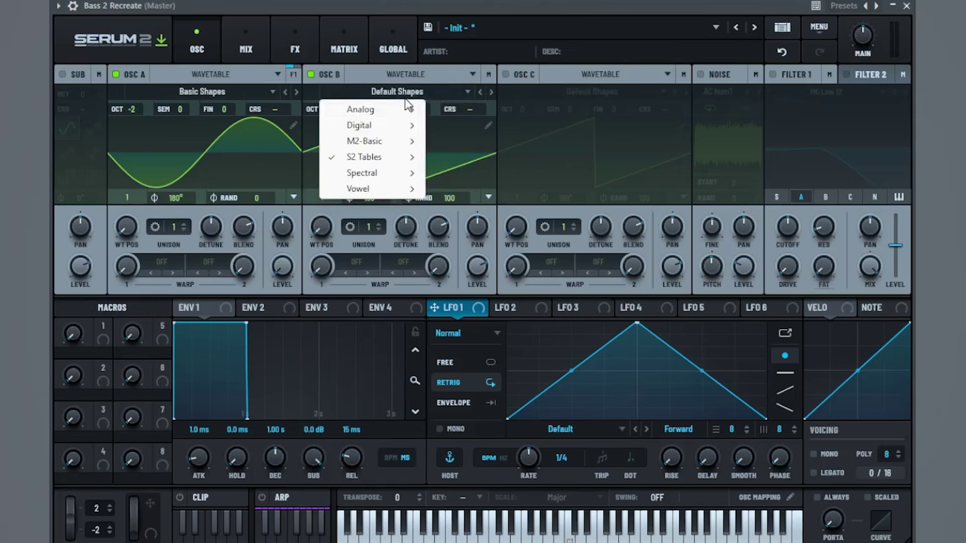
pyautogui.moveTo(402, 109)
pyautogui.click(491, 73)
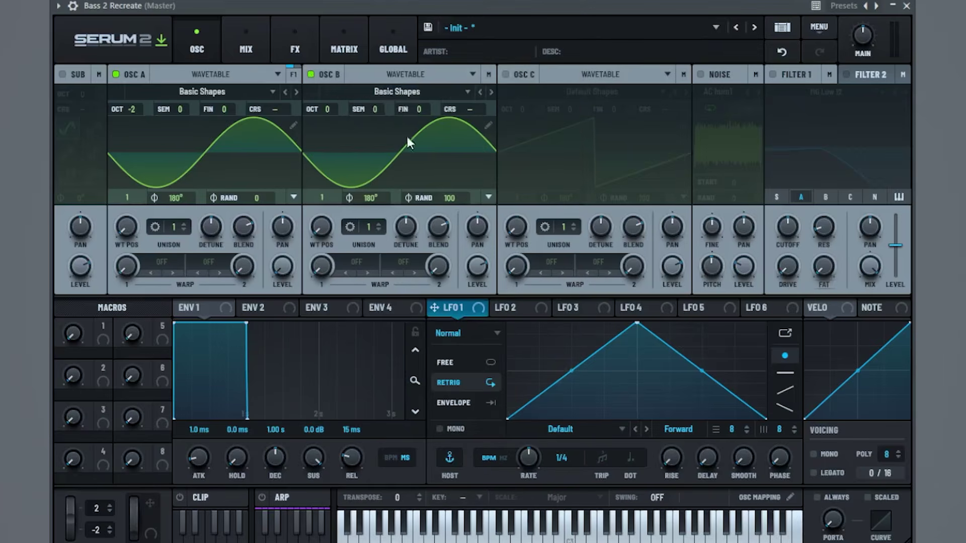
# Step: Set Osc B's semitones to +7, random phase to 0 and wavetable position to 3
pyautogui.moveTo(381, 108); pyautogui.dragTo(409, 89)
pyautogui.moveTo(375, 110); pyautogui.dragTo(368, 122)
pyautogui.moveTo(462, 194); pyautogui.dragTo(418, 415)
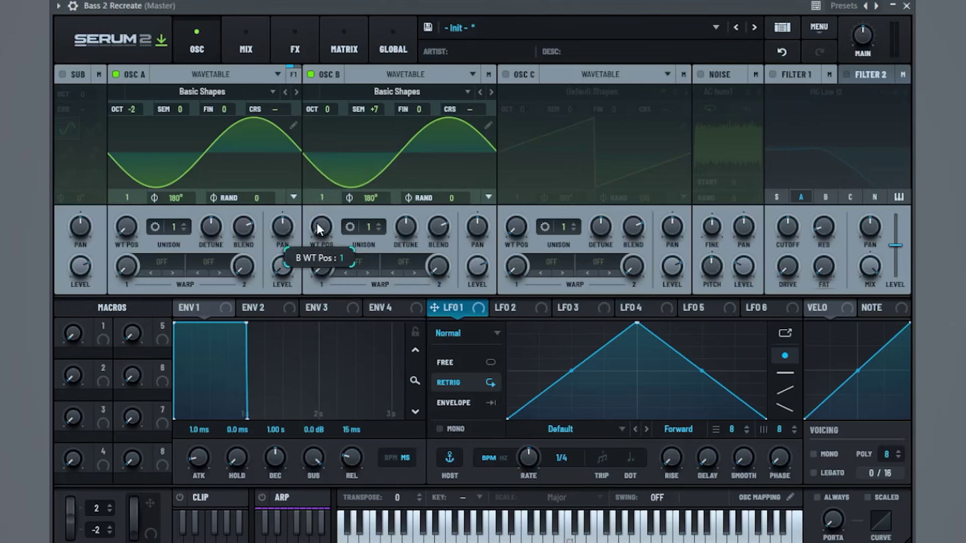
pyautogui.moveTo(320, 226); pyautogui.dragTo(347, 201)
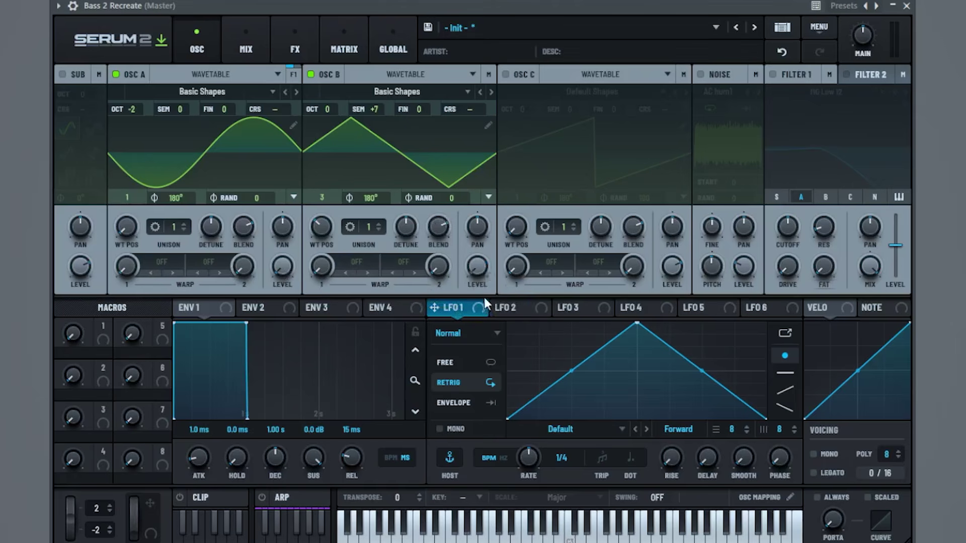
# Step: Set LFO 1 to Envelope mode with an early peak, concave rise and convex fall, and assign it to the Osc A and Osc B levels
pyautogui.click(455, 403)
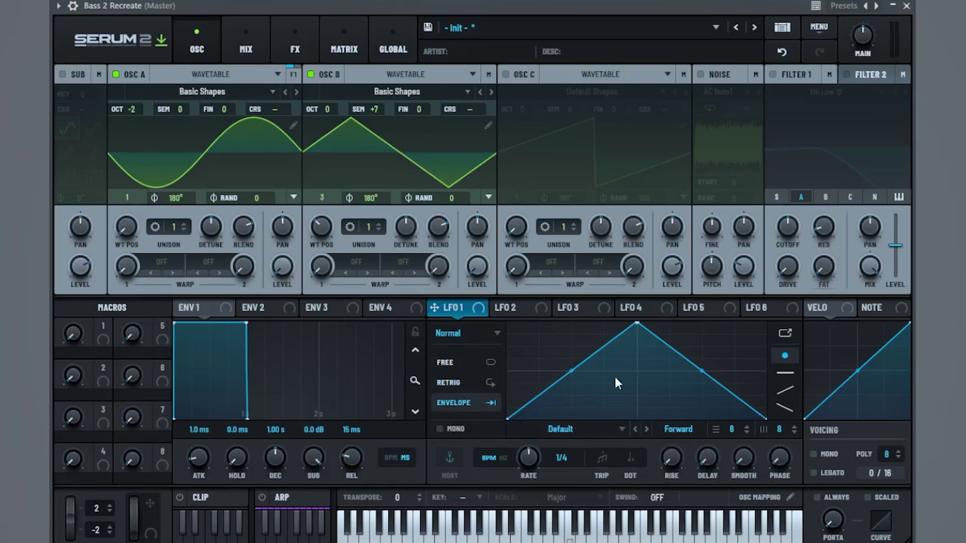
pyautogui.moveTo(636, 324); pyautogui.dragTo(572, 278)
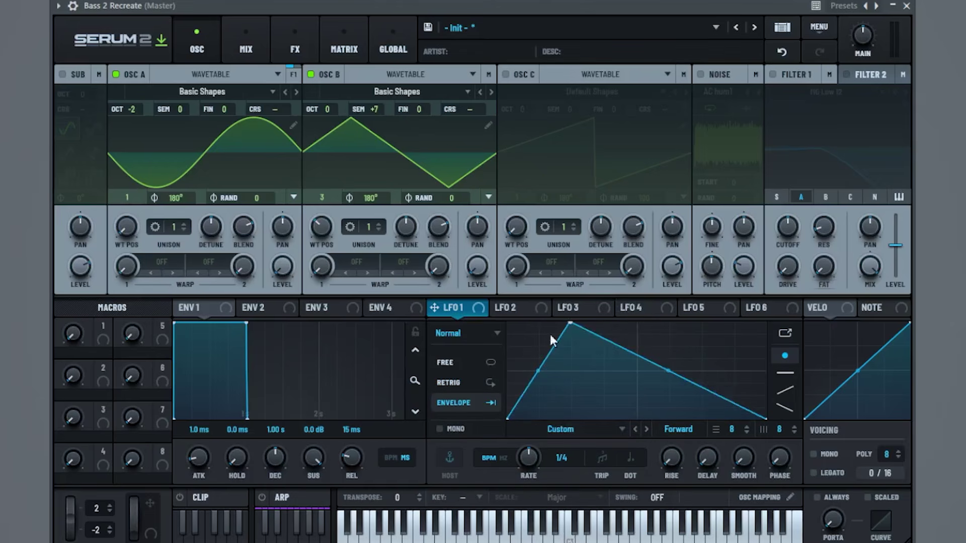
pyautogui.moveTo(537, 373); pyautogui.dragTo(563, 396)
pyautogui.moveTo(666, 371); pyautogui.dragTo(684, 362)
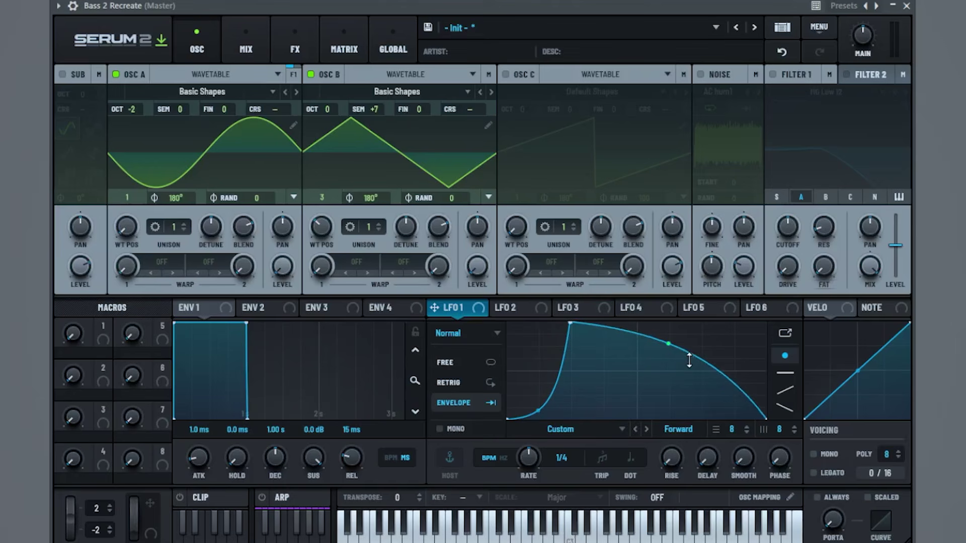
pyautogui.moveTo(434, 307); pyautogui.dragTo(277, 264)
pyautogui.moveTo(463, 309); pyautogui.dragTo(476, 268)
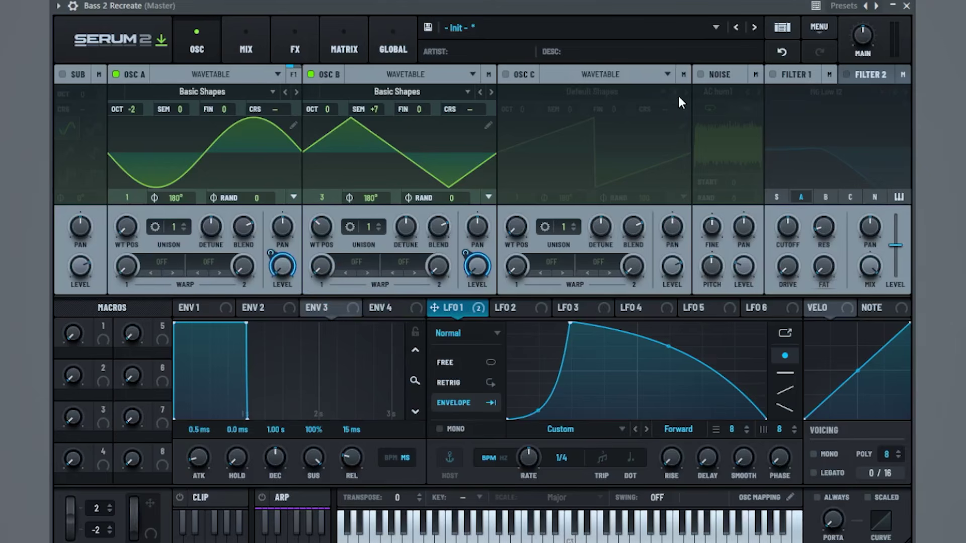
# Step: Enable the noise oscillator with the Air Can 1 sample, modulate its level with LFO 1, and audition the pattern
pyautogui.click(700, 74)
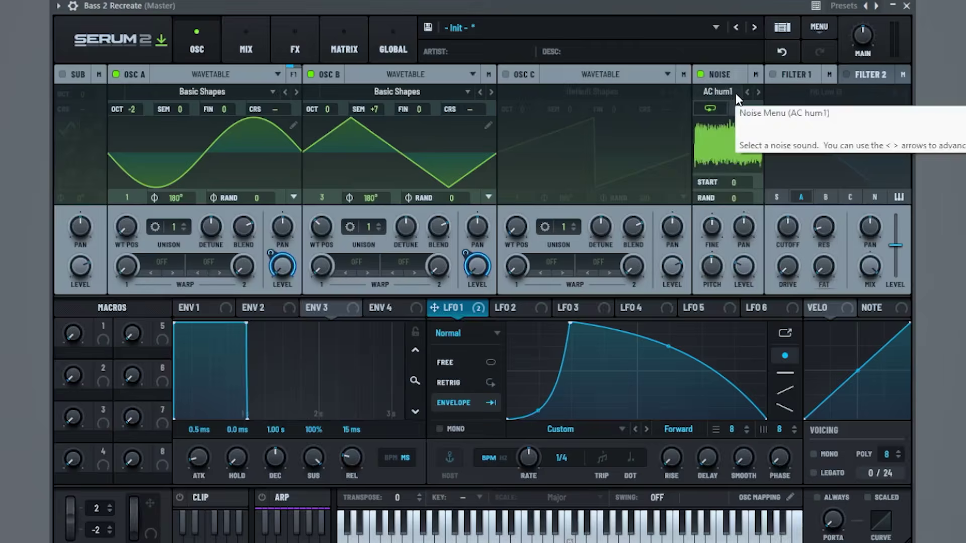
pyautogui.click(735, 93)
pyautogui.moveTo(749, 175)
pyautogui.click(908, 204)
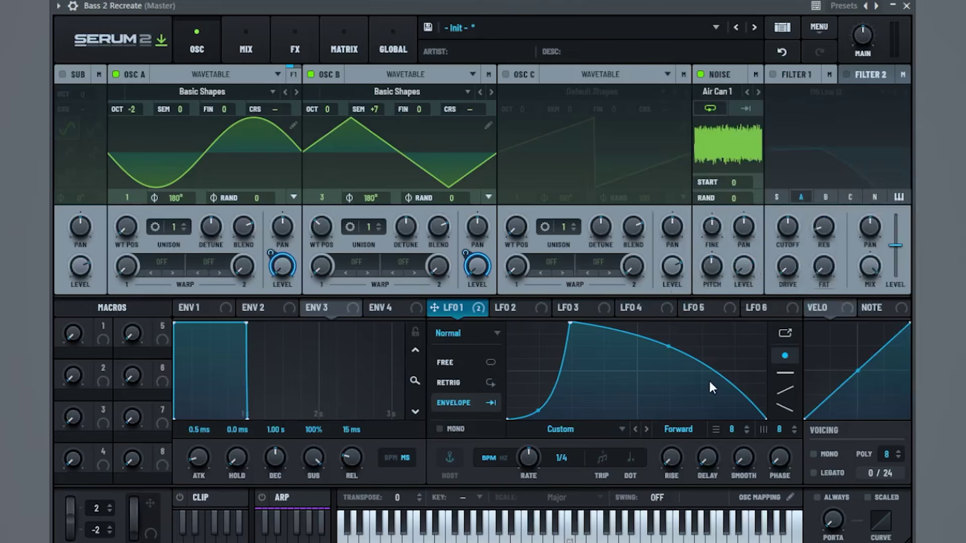
pyautogui.moveTo(463, 307); pyautogui.dragTo(715, 298)
pyautogui.press('space')
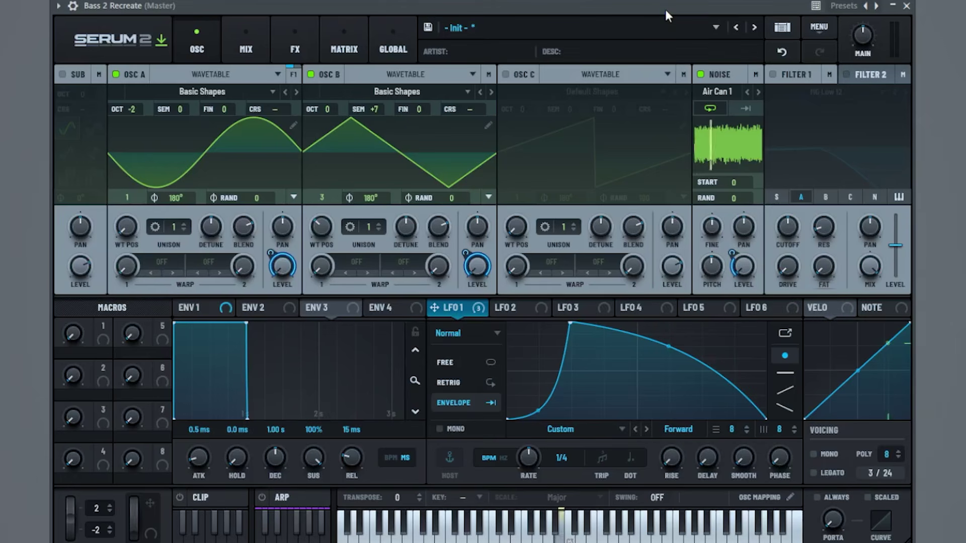
pyautogui.press('space')
# Step: Enable Filter 1 and set its cutoff to 70 Hz, resonance to 40, drive to 20 and fat to 10
pyautogui.click(777, 71)
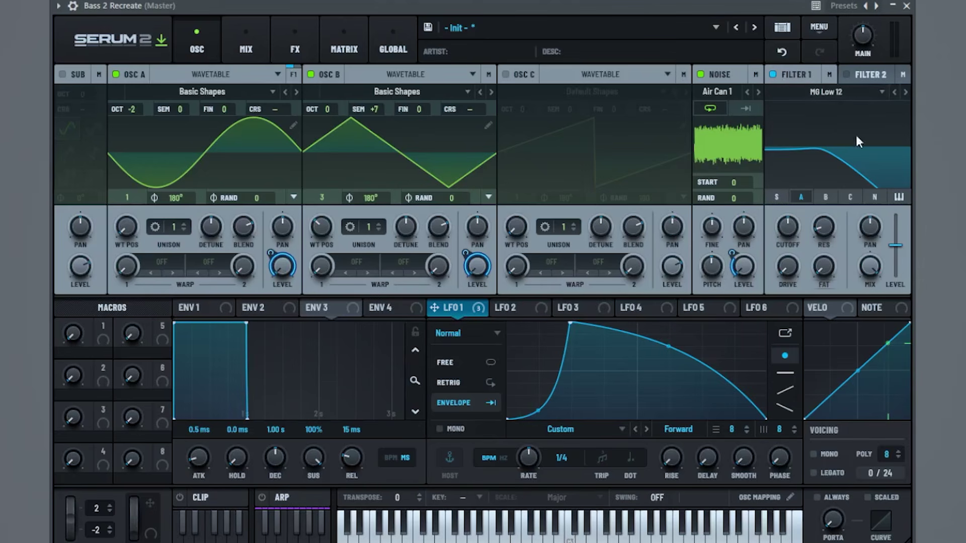
pyautogui.doubleClick(789, 229)
pyautogui.write('70')
pyautogui.press('Return')
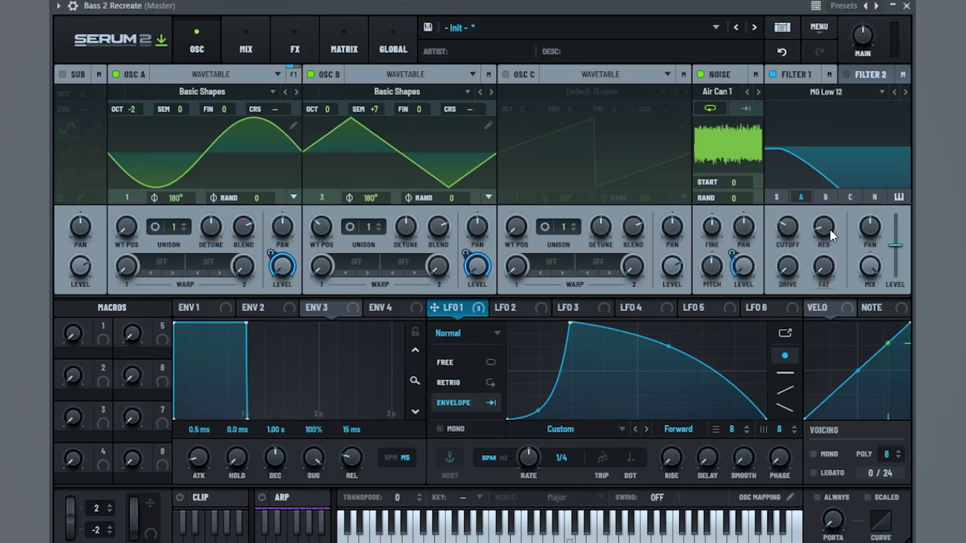
pyautogui.write('40')
pyautogui.press('Return')
pyautogui.write('20')
pyautogui.press('Return')
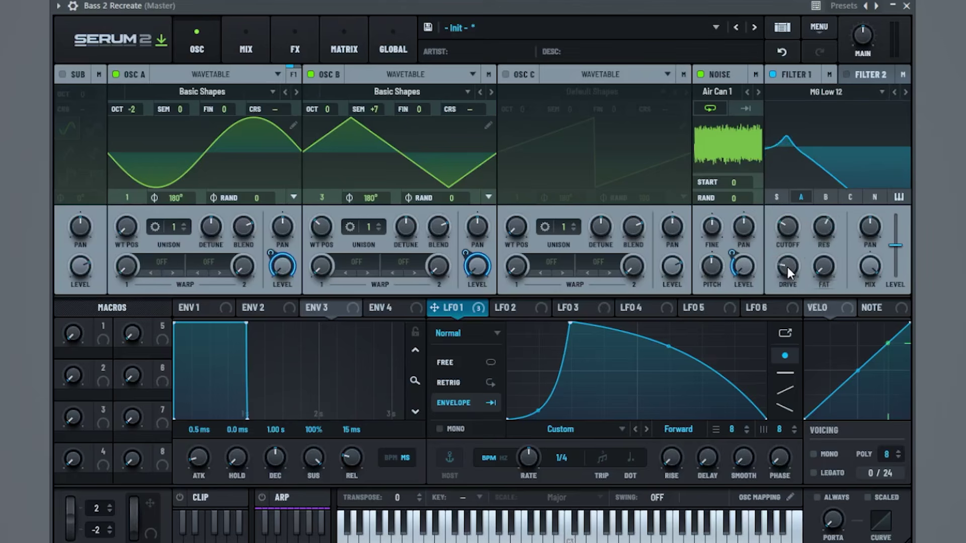
pyautogui.doubleClick(825, 266)
pyautogui.write('10')
pyautogui.press('Return')
# Step: Assign LFO 1 to Filter 1's cutoff, adjust the modulation amount, and audition the filtered sound
pyautogui.moveTo(459, 307); pyautogui.dragTo(788, 227)
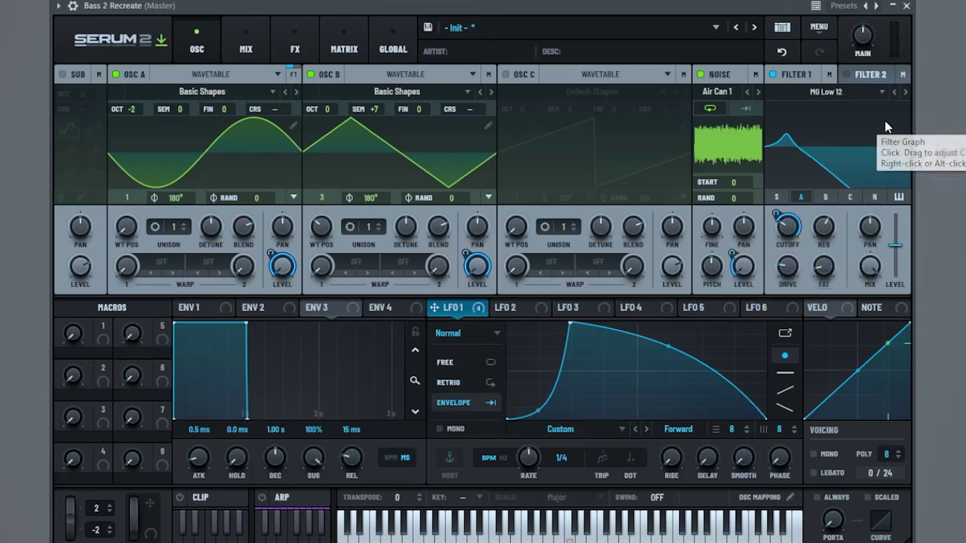
pyautogui.moveTo(775, 212)
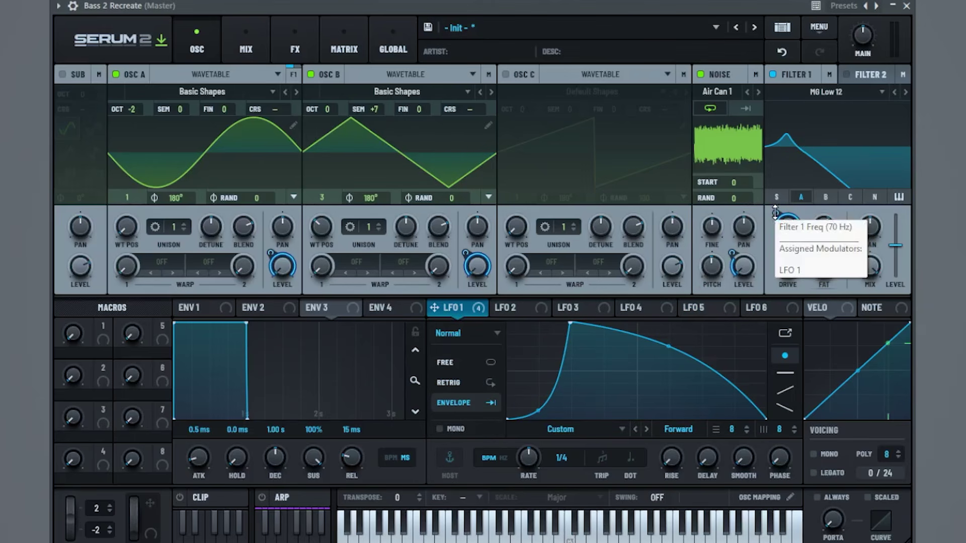
pyautogui.moveTo(781, 214); pyautogui.dragTo(769, 245)
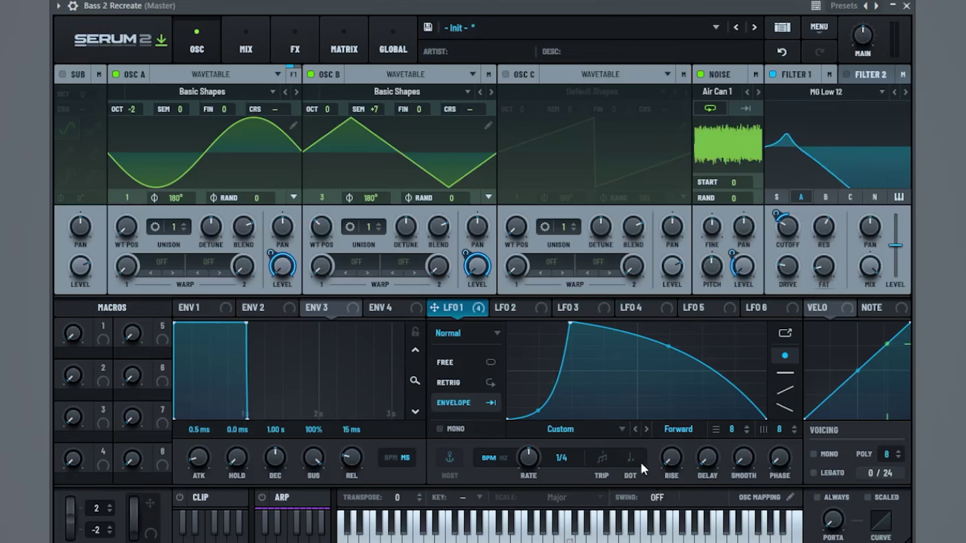
pyautogui.click(561, 528)
pyautogui.press('space')
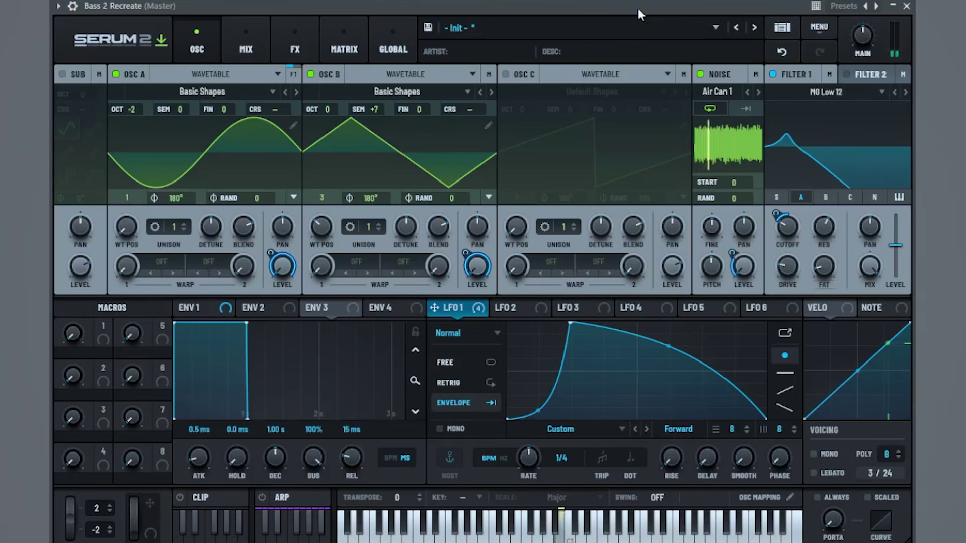
# Step: Add a Tube distortion to the main effects with drive at 93, and adjust the synth's main volume
pyautogui.click(286, 51)
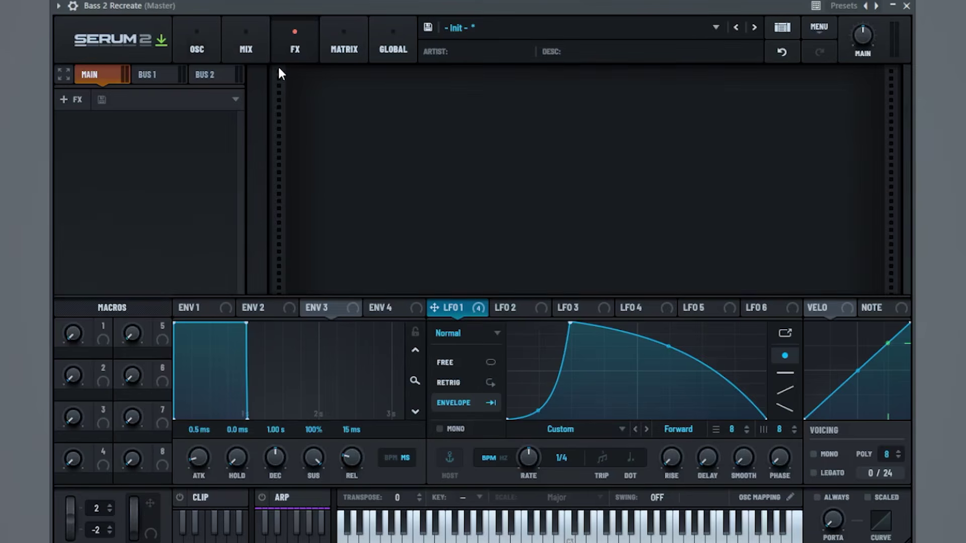
pyautogui.click(74, 104)
pyautogui.click(122, 201)
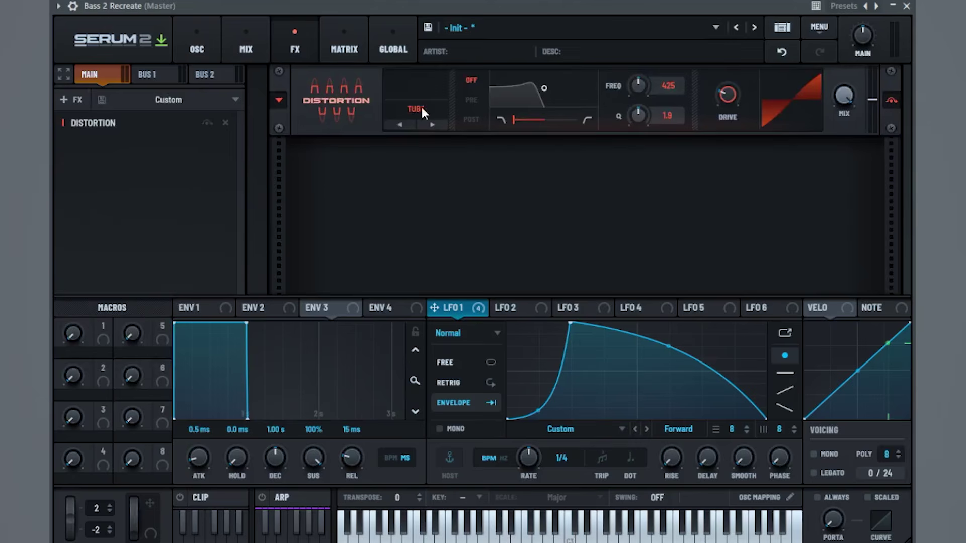
pyautogui.doubleClick(728, 96)
pyautogui.write('93')
pyautogui.press('Return')
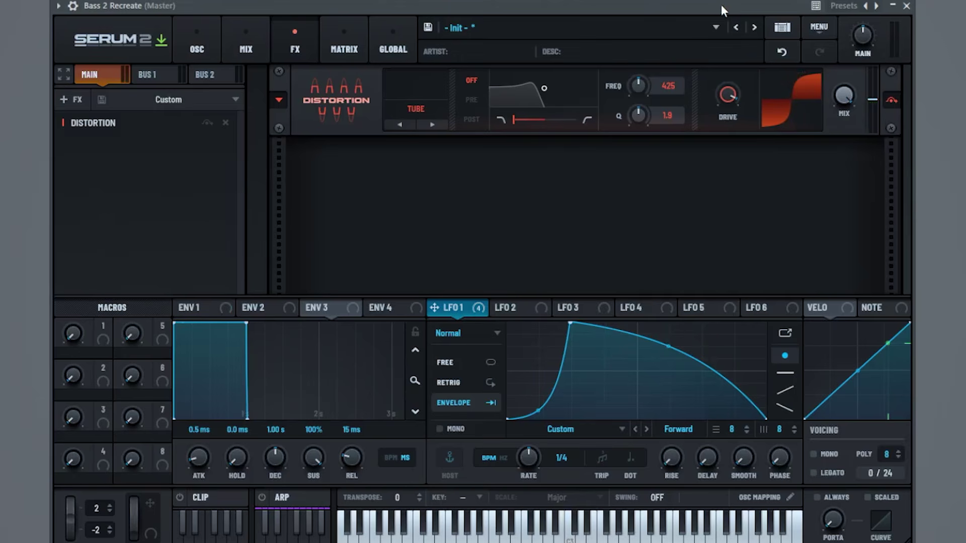
pyautogui.moveTo(857, 45); pyautogui.dragTo(880, 29)
# Step: Add an equalizer after the distortion and set its high shelf to 1654 Hz with a gain of 3.6
pyautogui.click(73, 106)
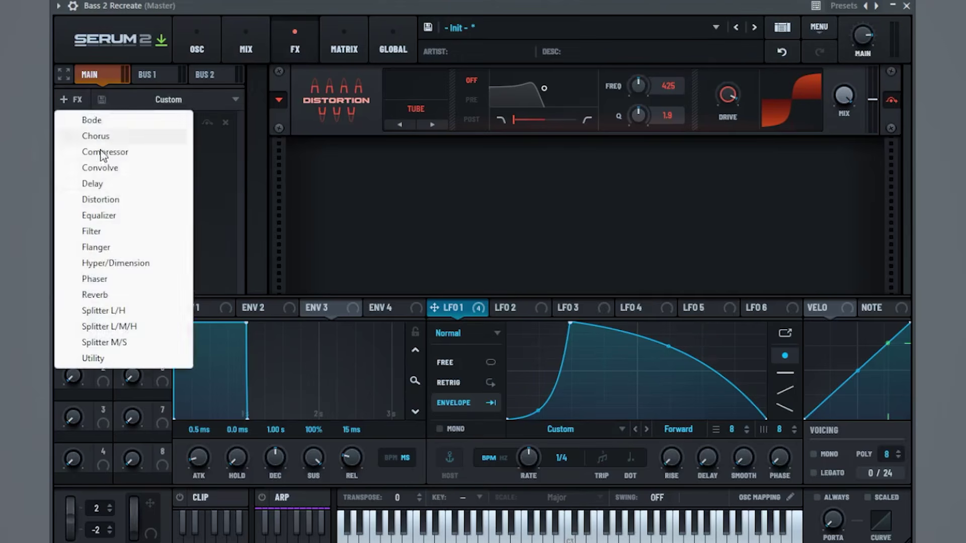
pyautogui.click(119, 217)
pyautogui.doubleClick(724, 172)
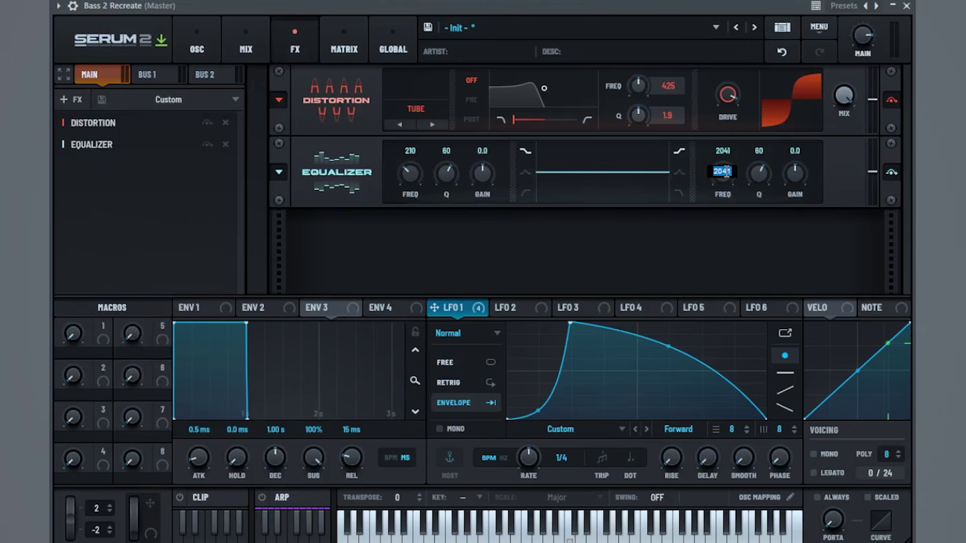
pyautogui.write('1663')
pyautogui.press('BackSpace')
pyautogui.write('4')
pyautogui.doubleClick(796, 173)
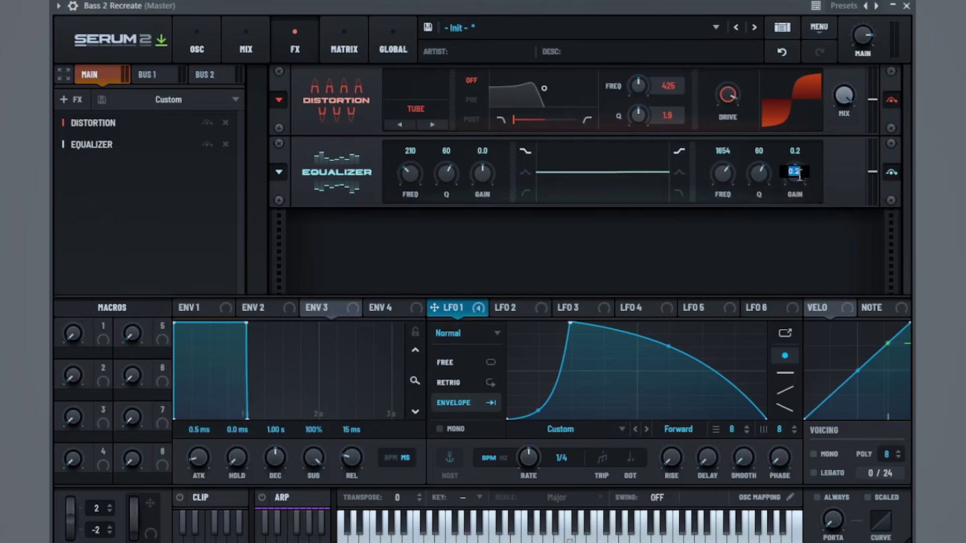
pyautogui.write('3.0')
pyautogui.press('Return')
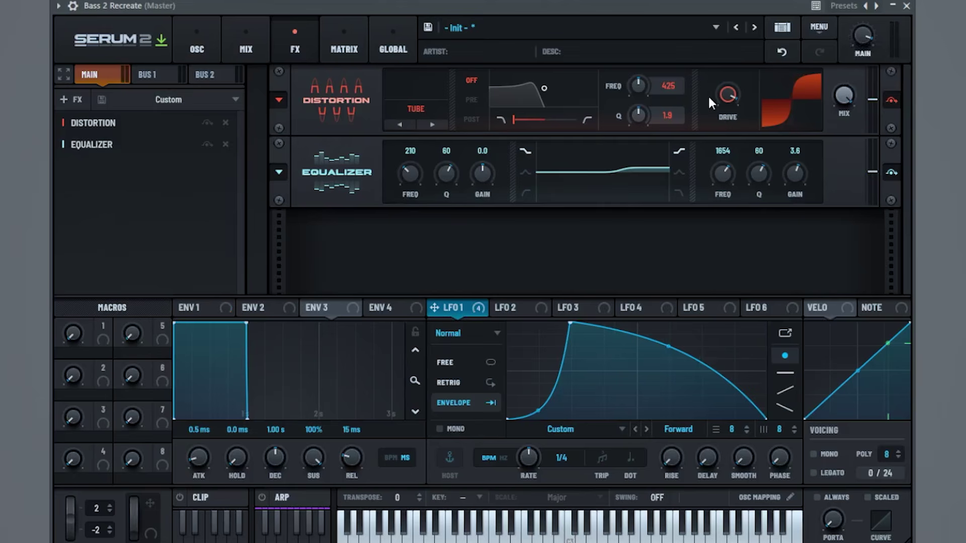
# Step: Try Osc B at +4 and +7 semitones with octave +1 and 0 while the pattern plays
pyautogui.click(183, 47)
pyautogui.moveTo(372, 122); pyautogui.dragTo(369, 126)
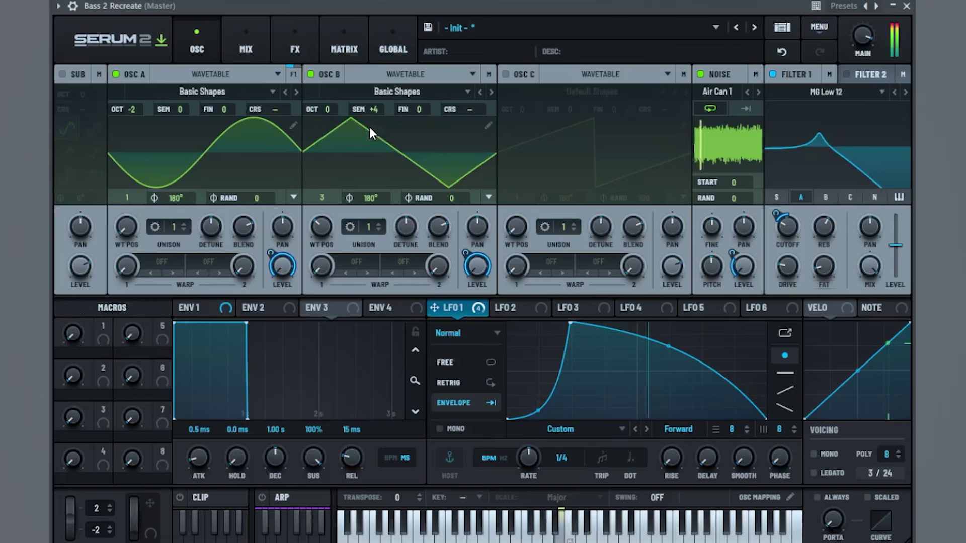
pyautogui.moveTo(332, 110)
pyautogui.moveTo(331, 107); pyautogui.dragTo(337, 104)
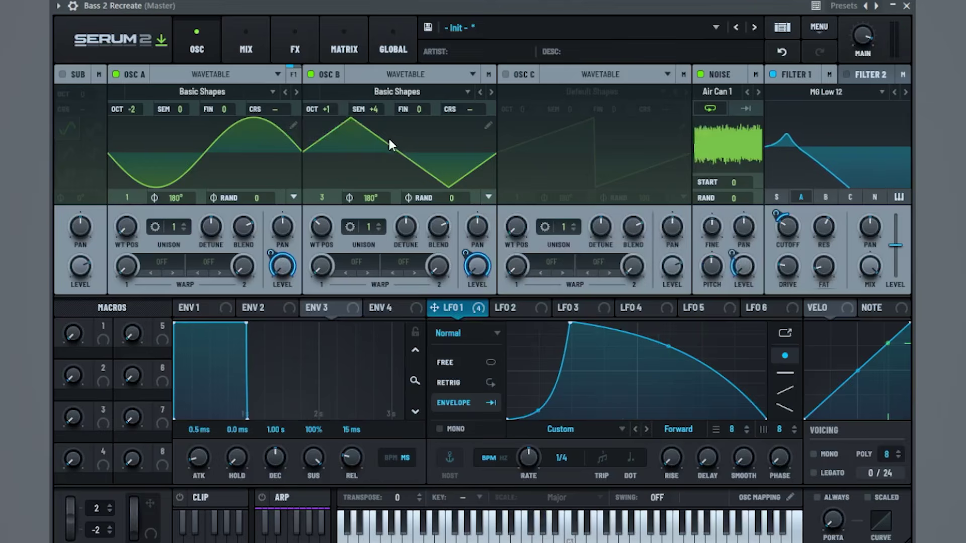
pyautogui.moveTo(379, 110); pyautogui.dragTo(370, 134)
pyautogui.moveTo(374, 109); pyautogui.dragTo(377, 104)
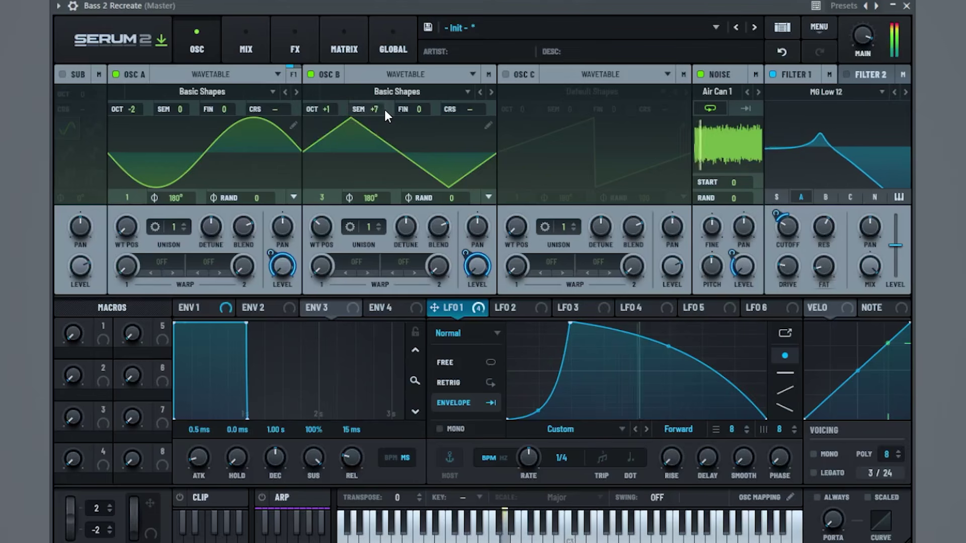
pyautogui.moveTo(318, 107); pyautogui.dragTo(311, 123)
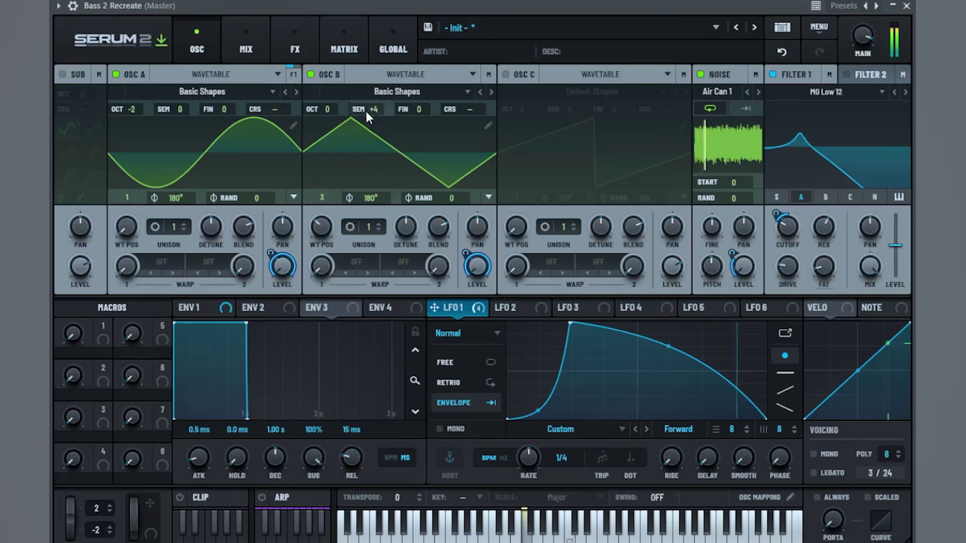
pyautogui.moveTo(365, 110); pyautogui.dragTo(385, 110)
# Step: Set Osc B's wavetable position to 7 and its semitones to +4, keeping the octave at 0
pyautogui.moveTo(325, 228)
pyautogui.mouseDown()
pyautogui.moveTo(345, 219)
pyautogui.moveTo(337, 221)
pyautogui.mouseUp()
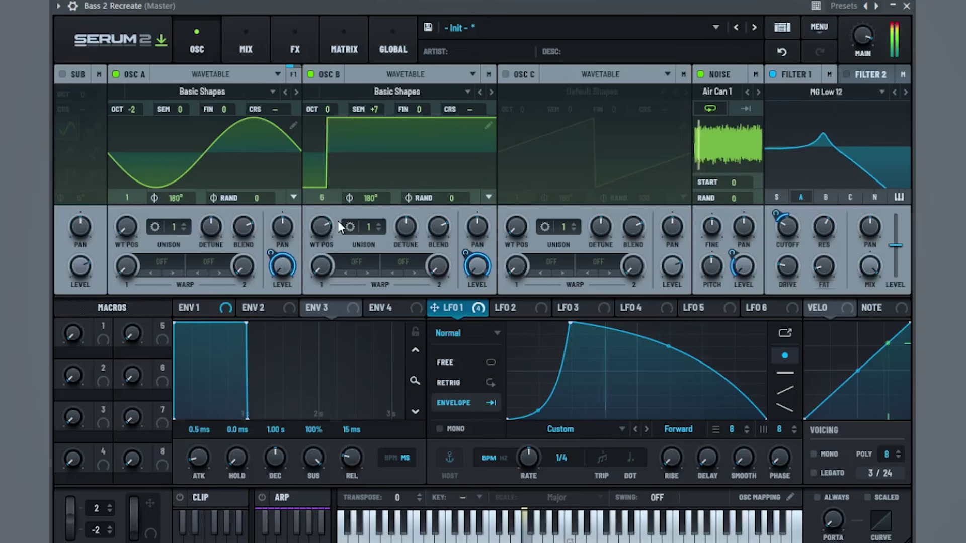
pyautogui.moveTo(327, 110)
pyautogui.mouseDown()
pyautogui.moveTo(327, 123)
pyautogui.moveTo(339, 108)
pyautogui.mouseUp()
pyautogui.moveTo(314, 212); pyautogui.dragTo(325, 200)
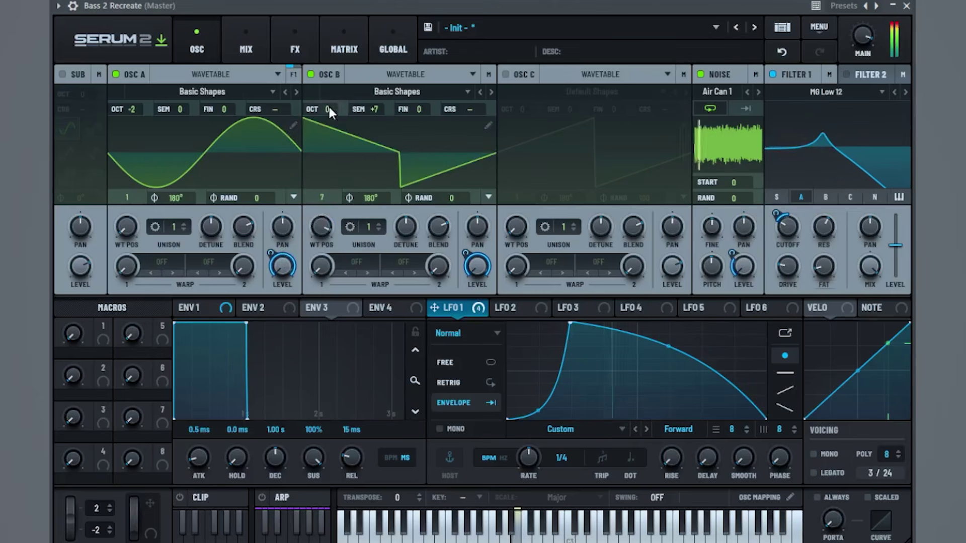
pyautogui.moveTo(365, 109); pyautogui.dragTo(366, 122)
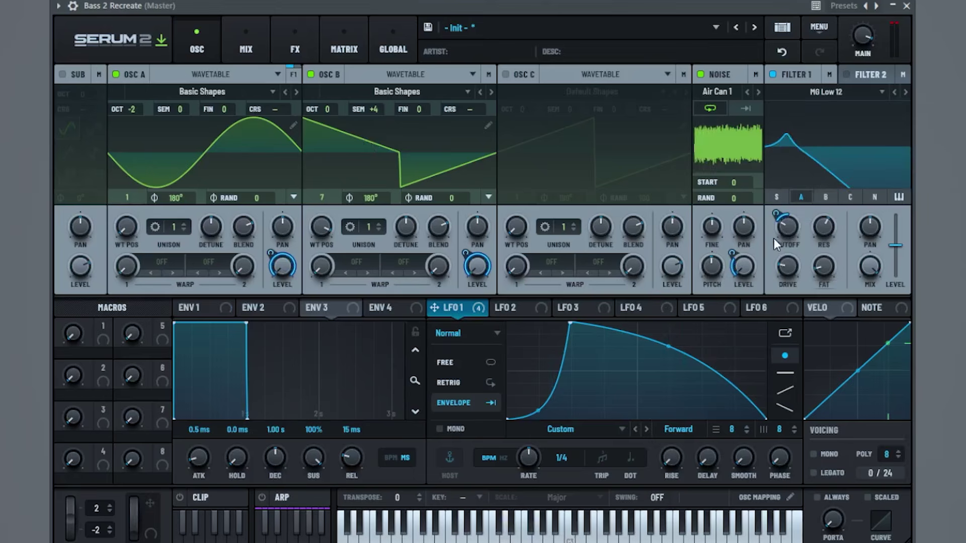
pyautogui.moveTo(816, 230); pyautogui.dragTo(799, 263)
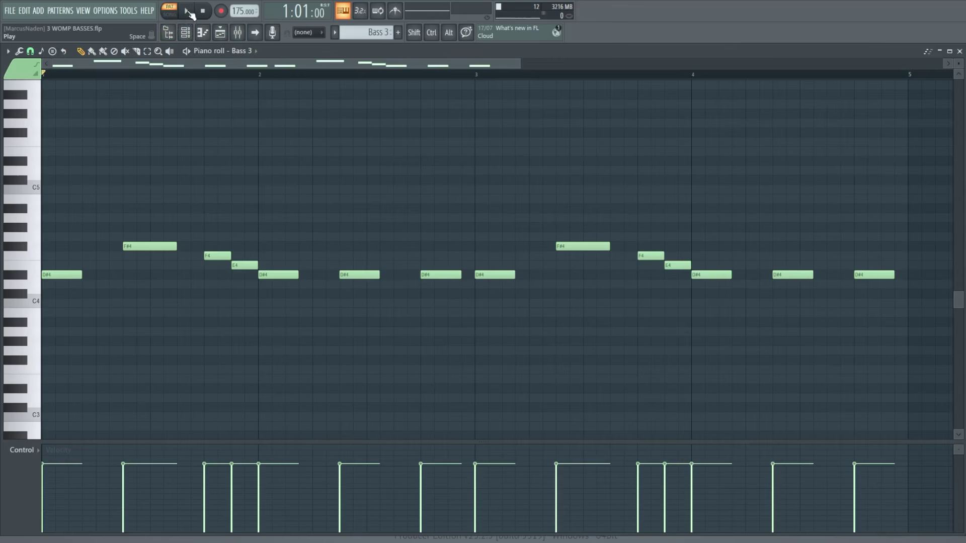
# Step: Play the Bass 3 pattern through in the piano roll and pause playback
pyautogui.click(189, 12)
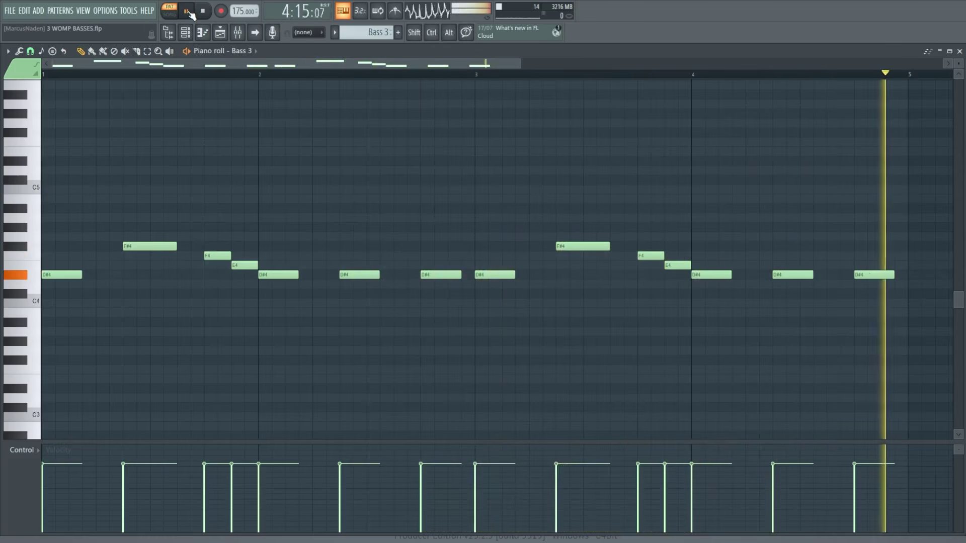
pyautogui.click(190, 12)
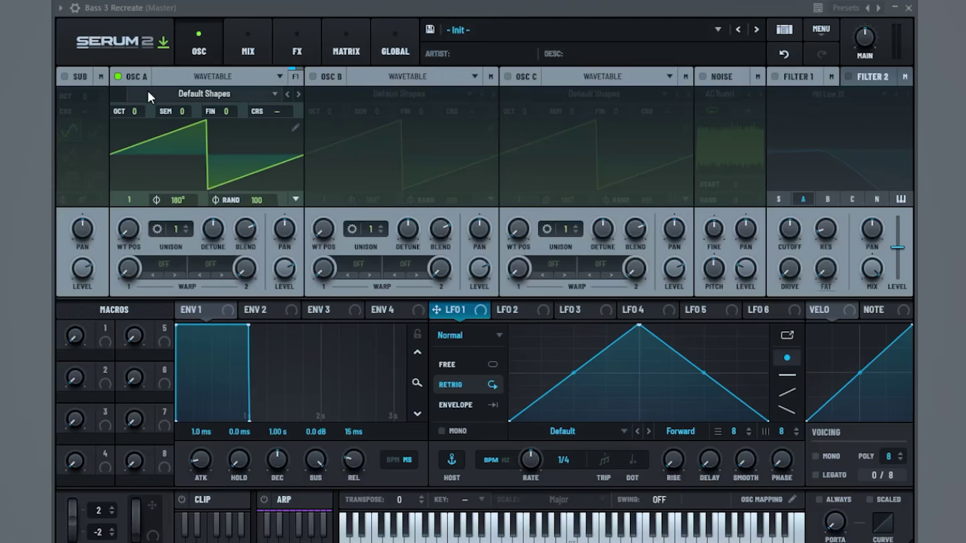
# Step: In the Bass 3 Recreate patch, load Analog Basic Shapes in Osc A with octave -2, wavetable position 7 and random phase 0
pyautogui.click(229, 95)
pyautogui.moveTo(204, 116)
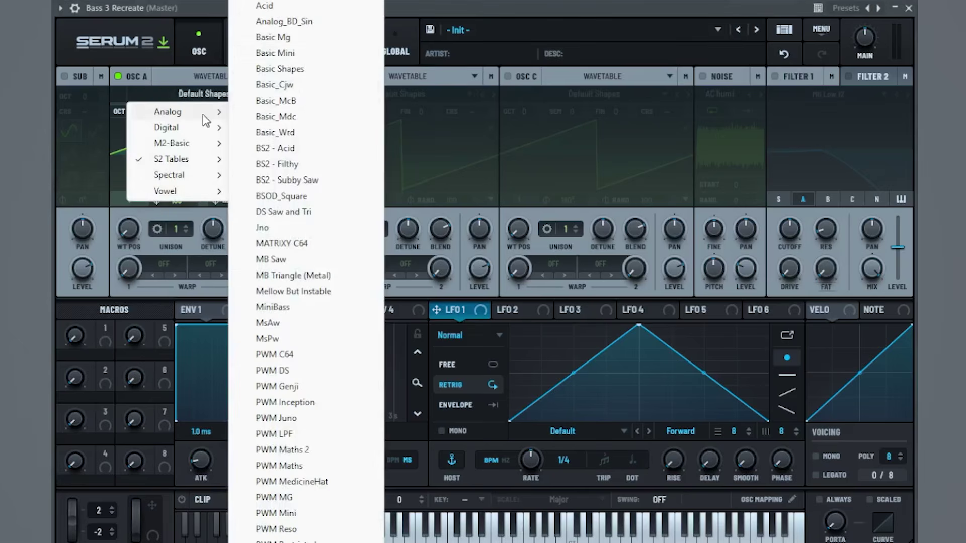
pyautogui.click(303, 69)
pyautogui.moveTo(137, 111); pyautogui.dragTo(136, 130)
pyautogui.moveTo(134, 231); pyautogui.dragTo(117, 143)
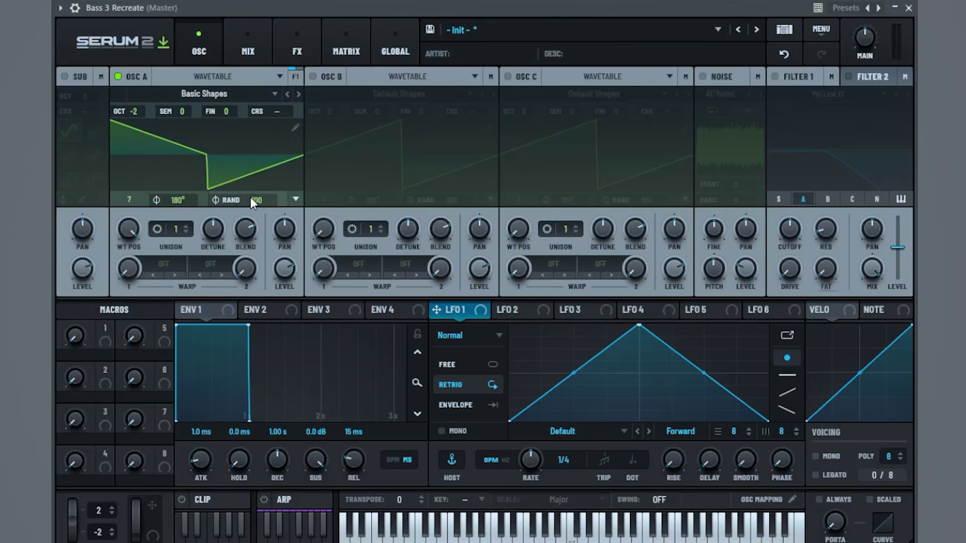
pyautogui.moveTo(252, 198); pyautogui.dragTo(228, 537)
pyautogui.moveTo(291, 267)
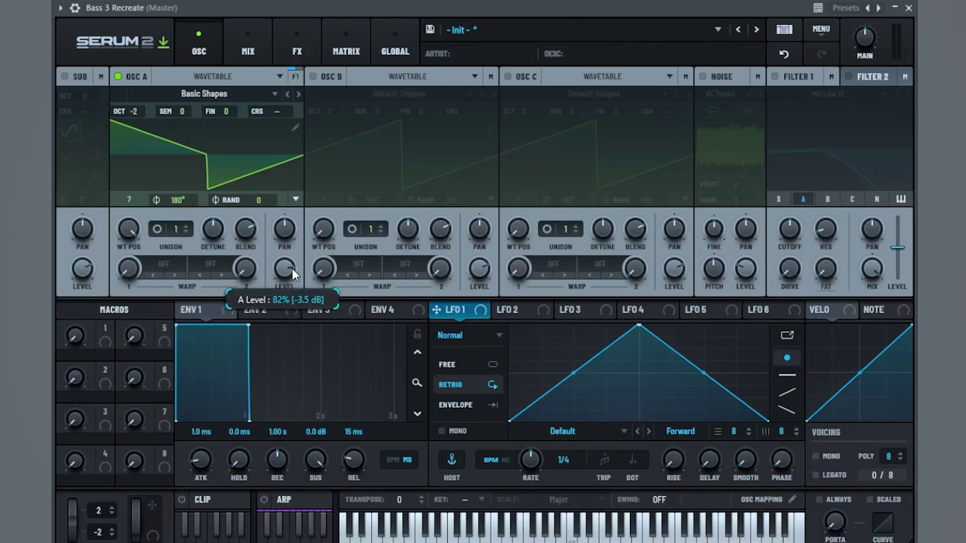
# Step: Enable Osc B with the Analog Basic Shapes wavetable, octave +1 and +7 semitones
pyautogui.click(314, 76)
pyautogui.click(402, 95)
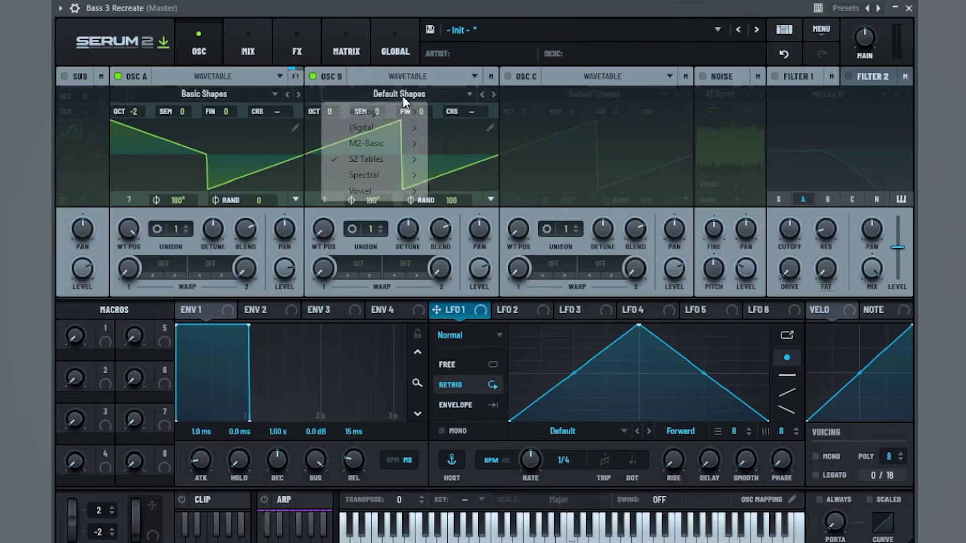
pyautogui.moveTo(391, 113)
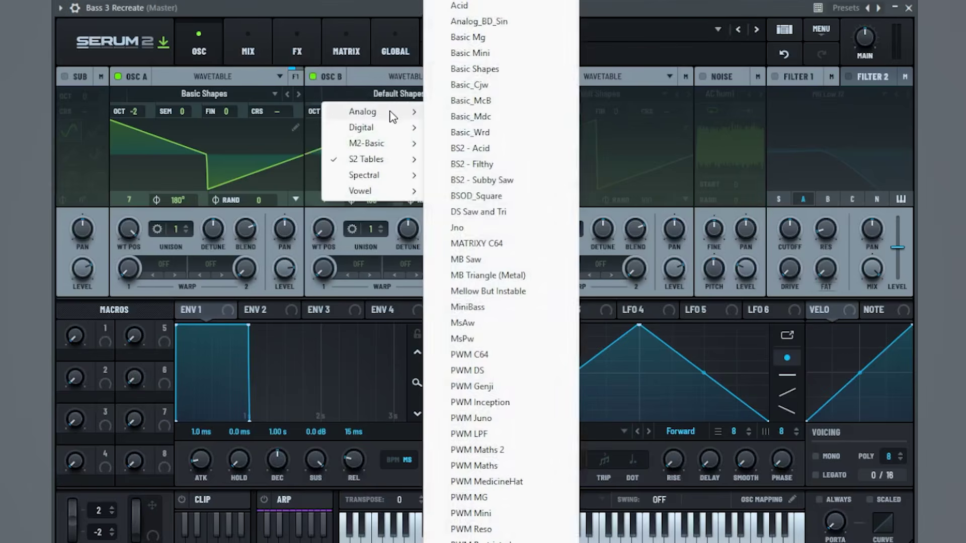
pyautogui.click(490, 72)
pyautogui.moveTo(329, 113); pyautogui.dragTo(409, 108)
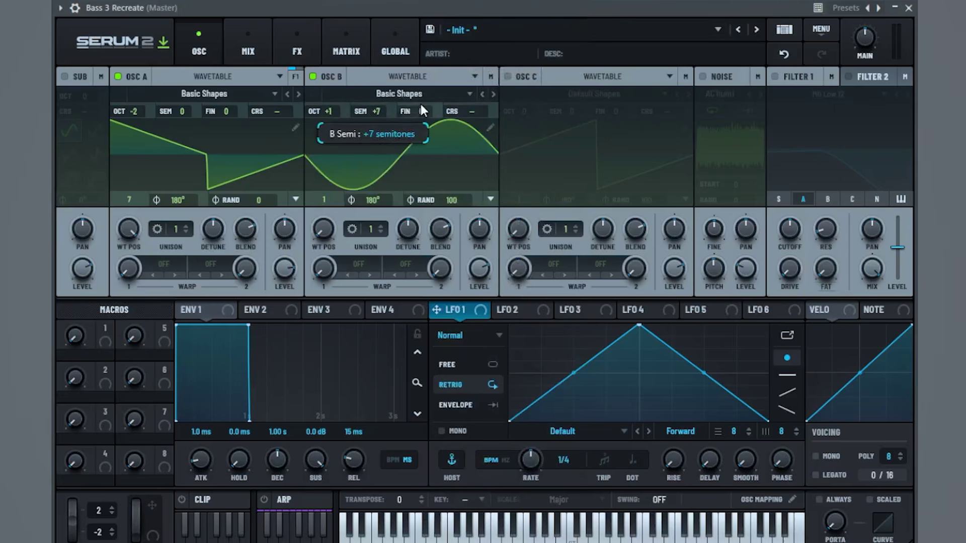
# Step: Set Osc B's wavetable position to 7 and random phase to 0, and turn its level down
pyautogui.moveTo(331, 231); pyautogui.dragTo(355, 78)
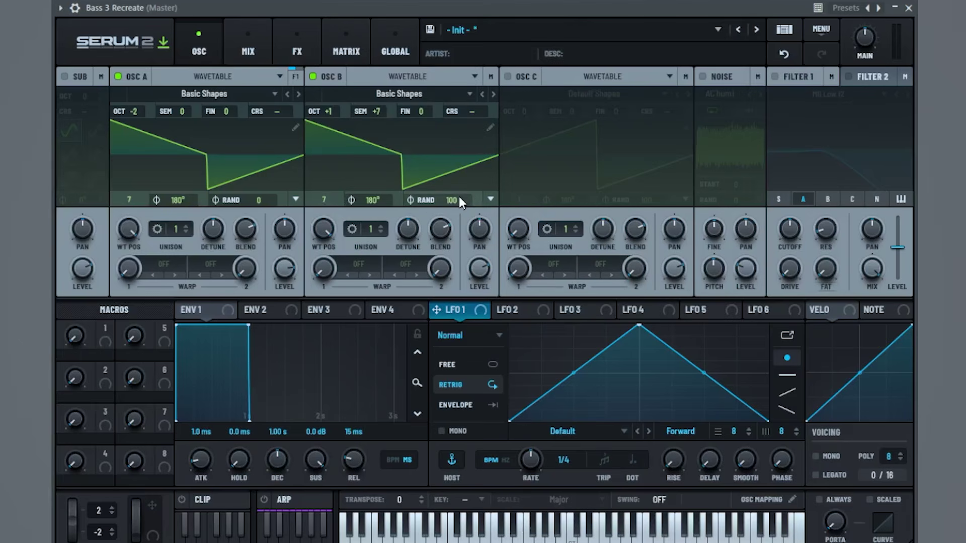
pyautogui.moveTo(453, 202); pyautogui.dragTo(418, 360)
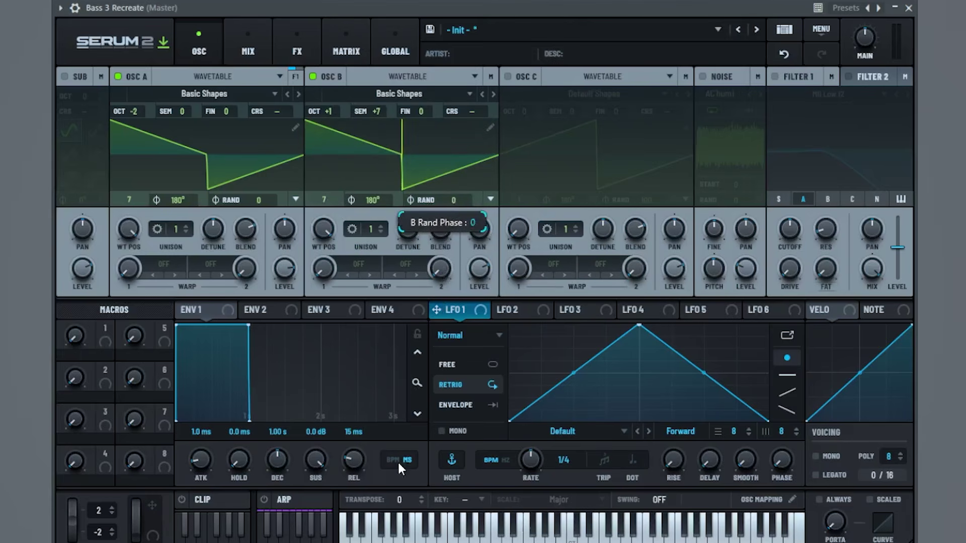
pyautogui.moveTo(482, 258); pyautogui.dragTo(458, 320)
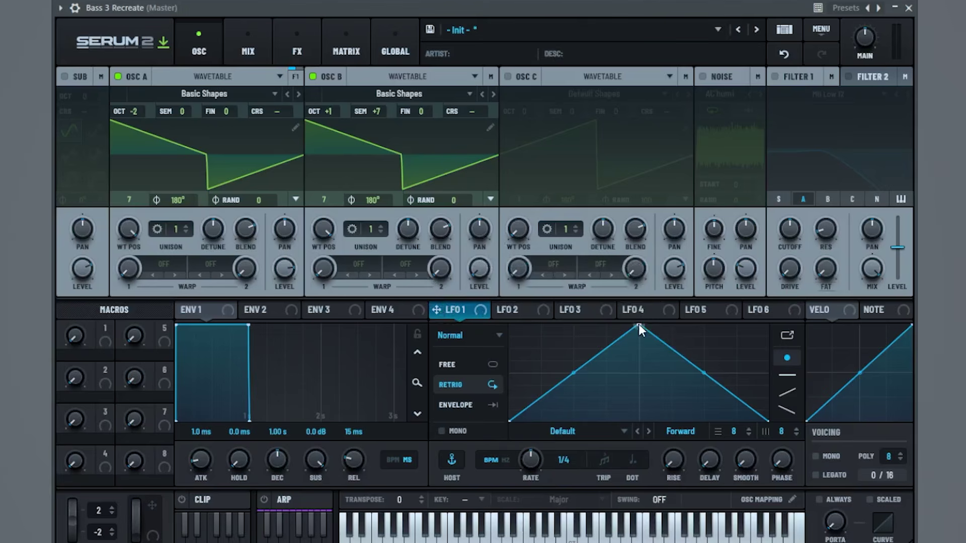
# Step: Shape LFO 1 in Envelope mode with a steep curved rise and a long bowed fall, and assign it to Osc B's level
pyautogui.click(468, 406)
pyautogui.moveTo(633, 331); pyautogui.dragTo(548, 271)
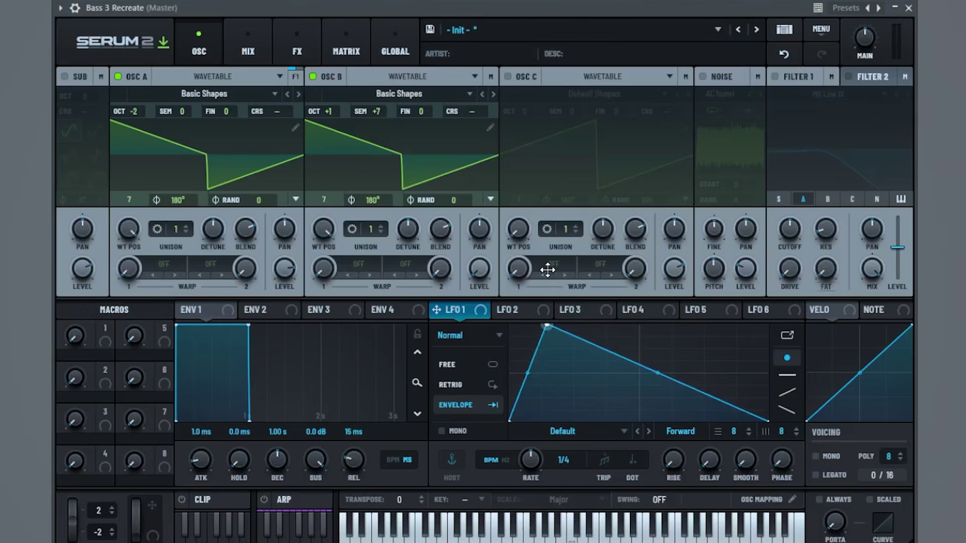
pyautogui.moveTo(528, 373); pyautogui.dragTo(561, 397)
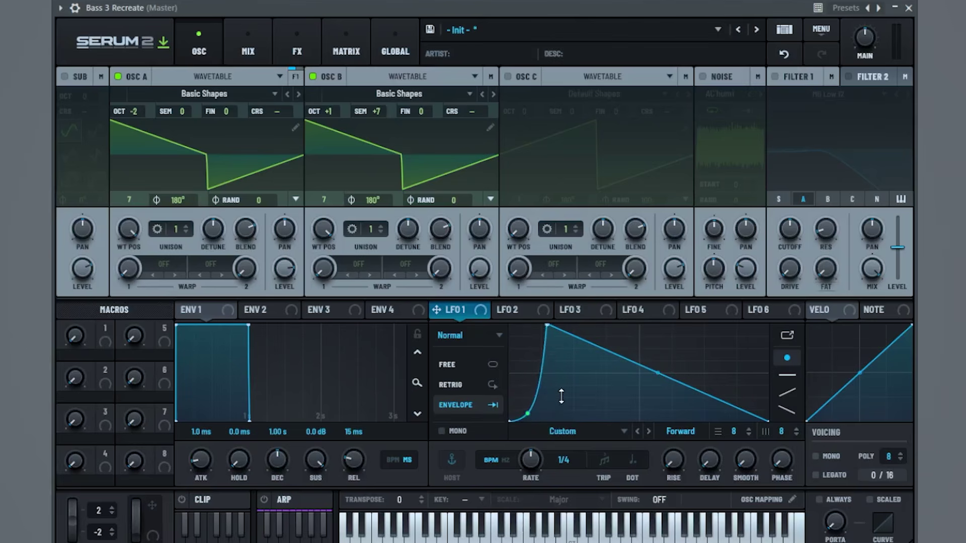
pyautogui.moveTo(653, 371); pyautogui.dragTo(681, 360)
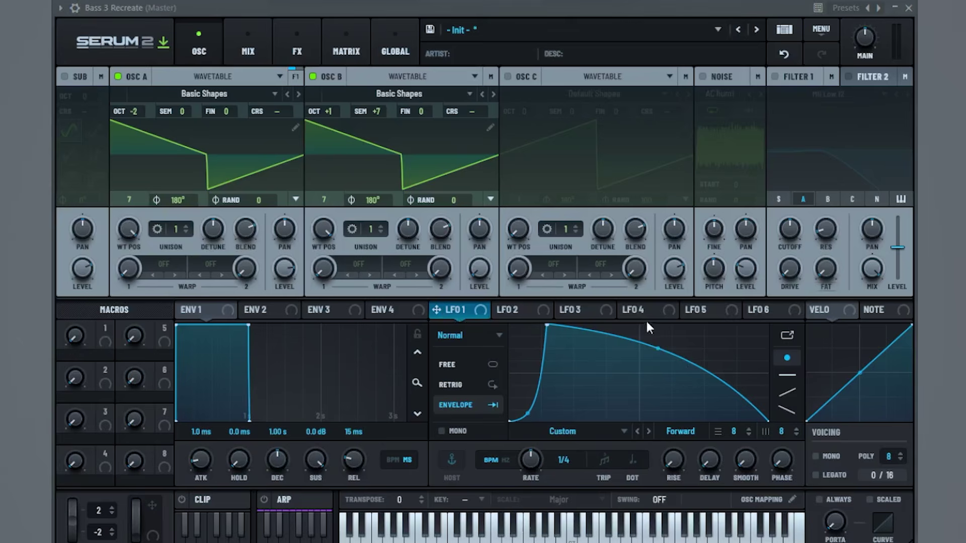
pyautogui.moveTo(462, 306); pyautogui.dragTo(465, 263)
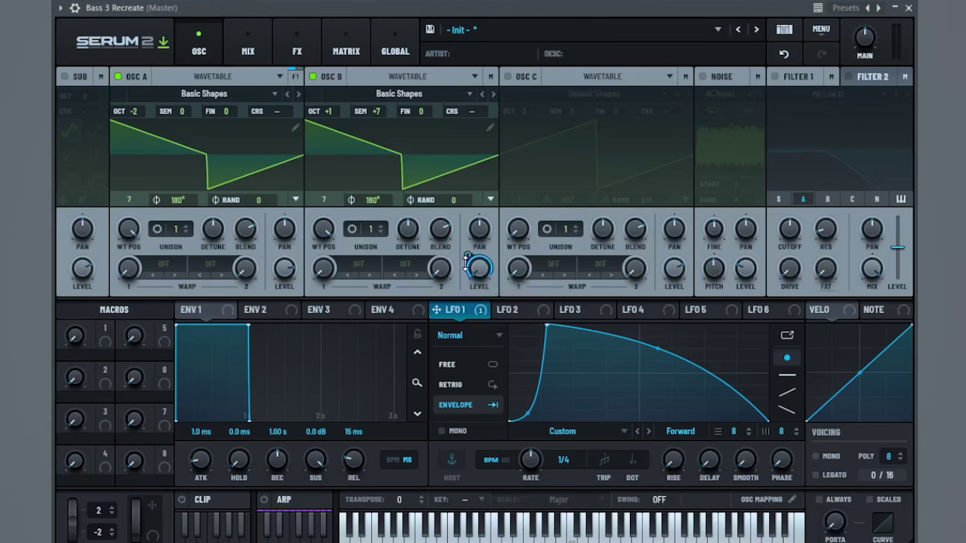
# Step: Enable the Noise oscillator with AC hum1, lower its level and modulate that level with LFO 1
pyautogui.click(702, 77)
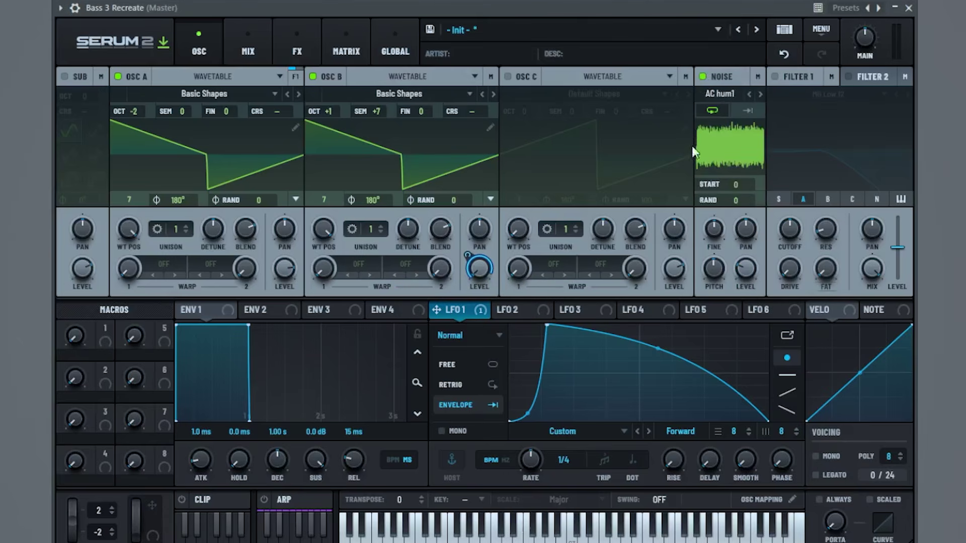
pyautogui.moveTo(744, 270); pyautogui.dragTo(708, 345)
pyautogui.moveTo(474, 306); pyautogui.dragTo(708, 302)
# Step: Audition the pattern with Osc A and Osc B switched off separately, and re-enable both oscillators
pyautogui.click(313, 77)
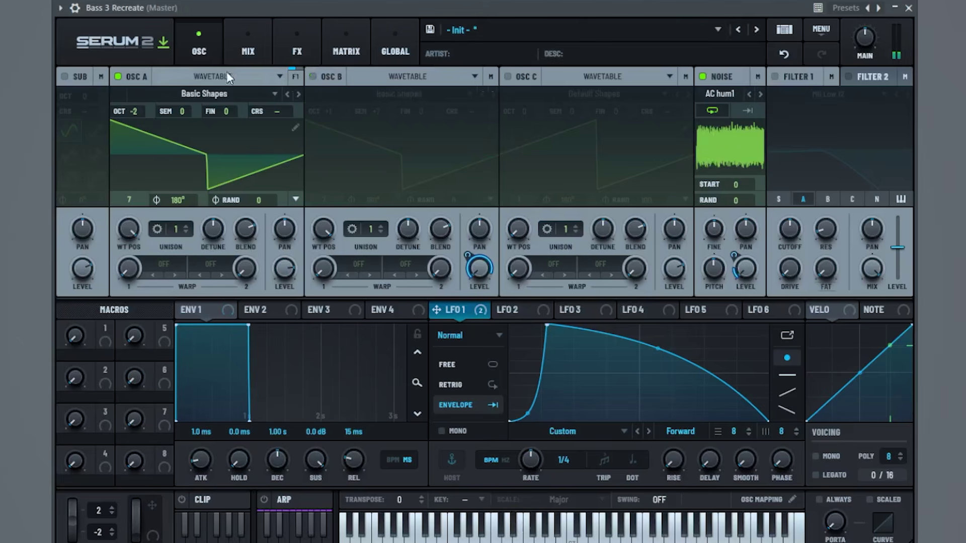
pyautogui.click(118, 76)
pyautogui.click(313, 77)
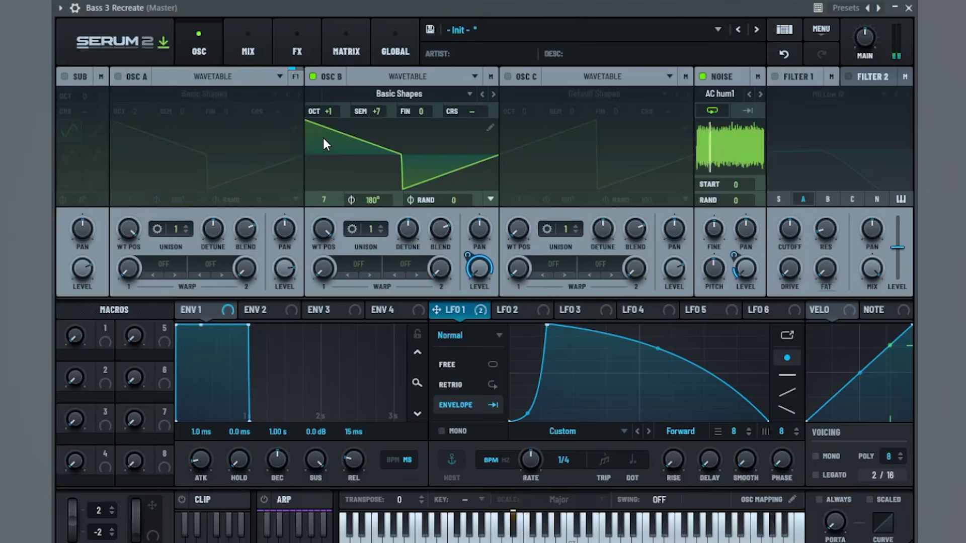
pyautogui.click(120, 77)
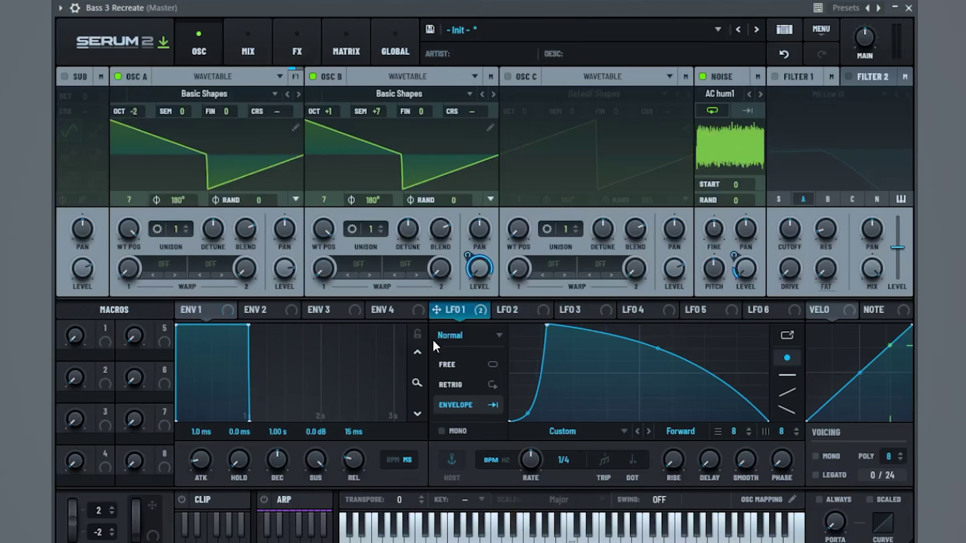
# Step: Try modulating Osc A's level with LFO 1 and remove that modulation
pyautogui.moveTo(455, 310); pyautogui.dragTo(283, 276)
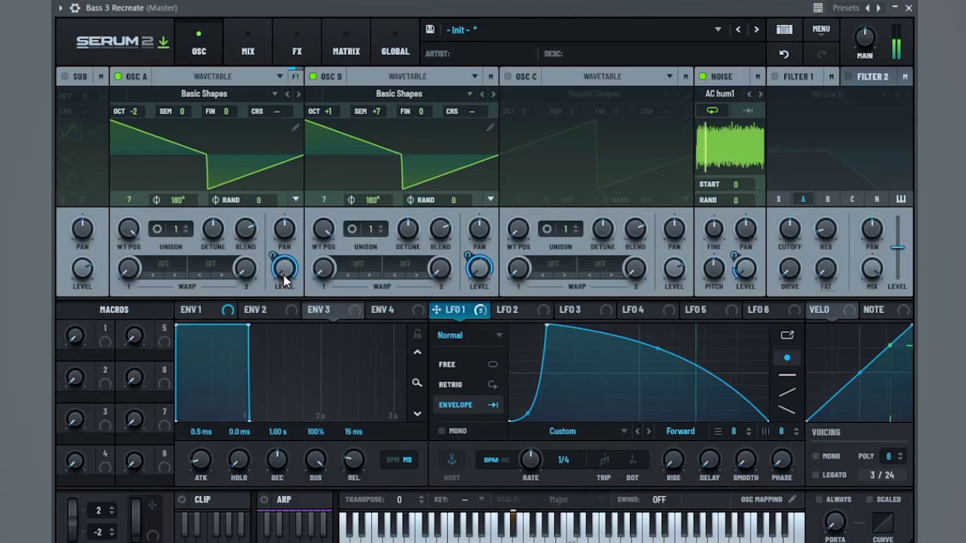
pyautogui.rightClick(285, 277)
pyautogui.click(366, 386)
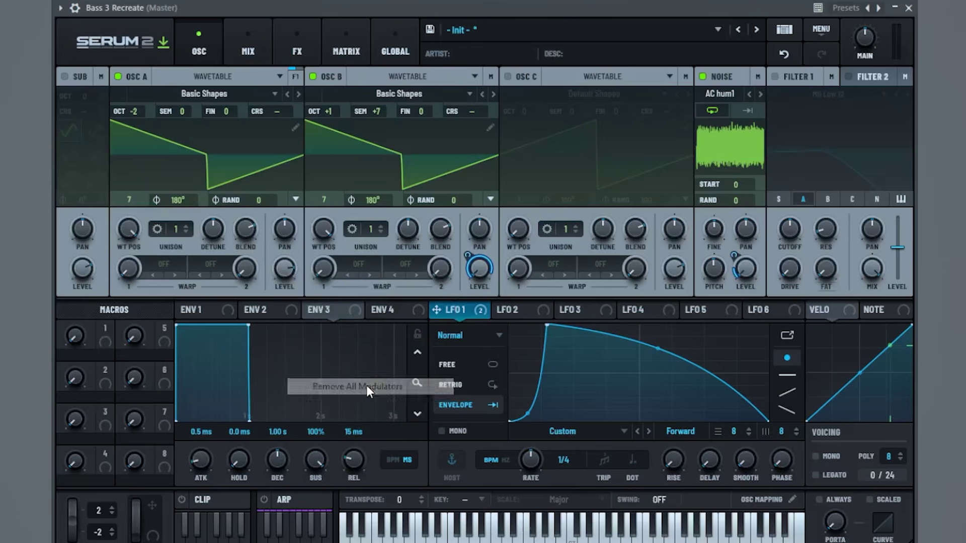
# Step: Add a Tube Distortion effect to the main chain and set its drive to 80
pyautogui.click(297, 50)
pyautogui.click(76, 102)
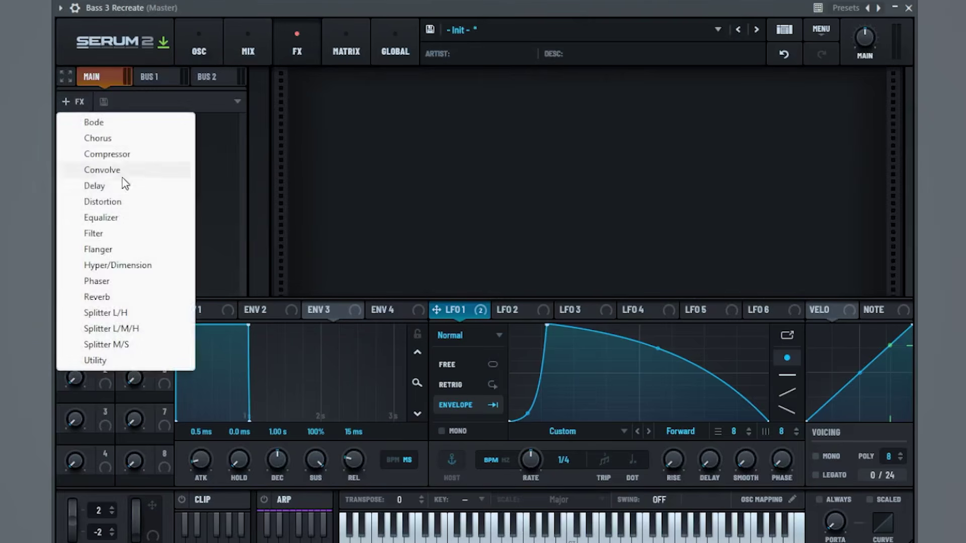
pyautogui.click(135, 204)
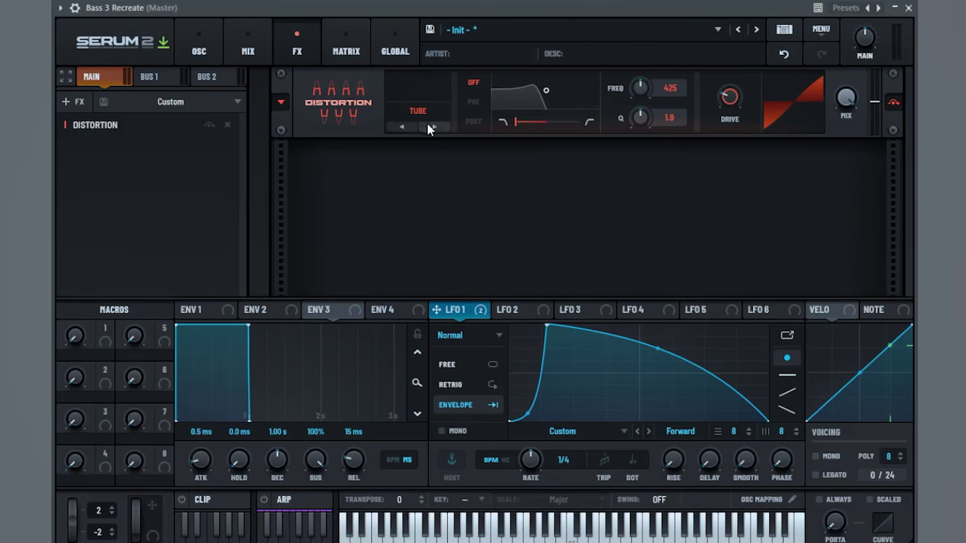
pyautogui.doubleClick(736, 100)
pyautogui.write('80')
pyautogui.press('Return')
# Step: Add a Phaser after the Distortion and modulate its mix with LFO 1 by about 90%
pyautogui.click(77, 99)
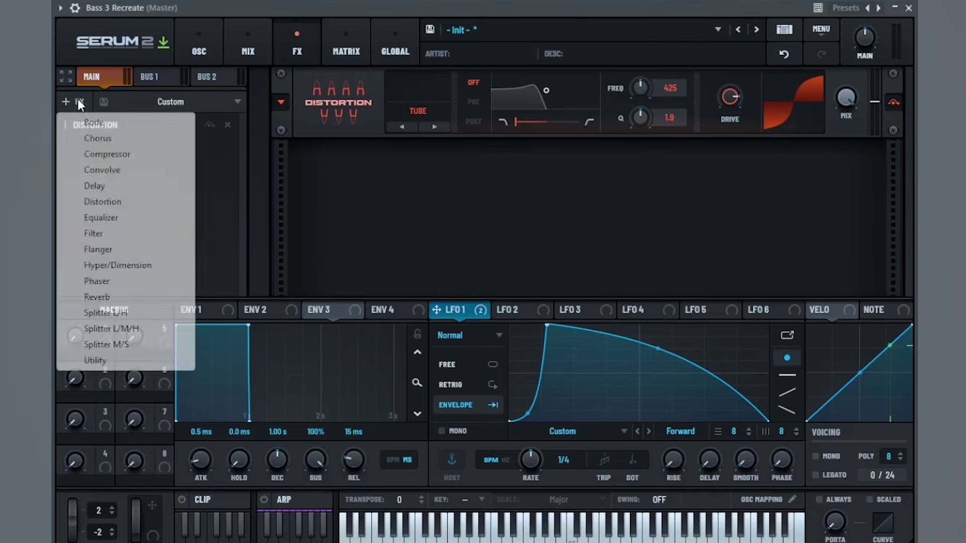
pyautogui.click(112, 280)
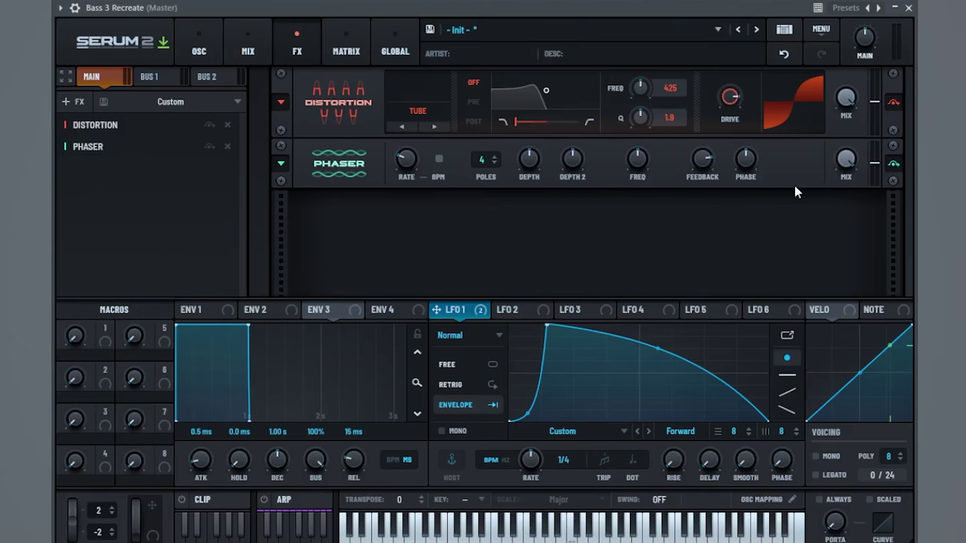
pyautogui.moveTo(436, 310); pyautogui.dragTo(839, 156)
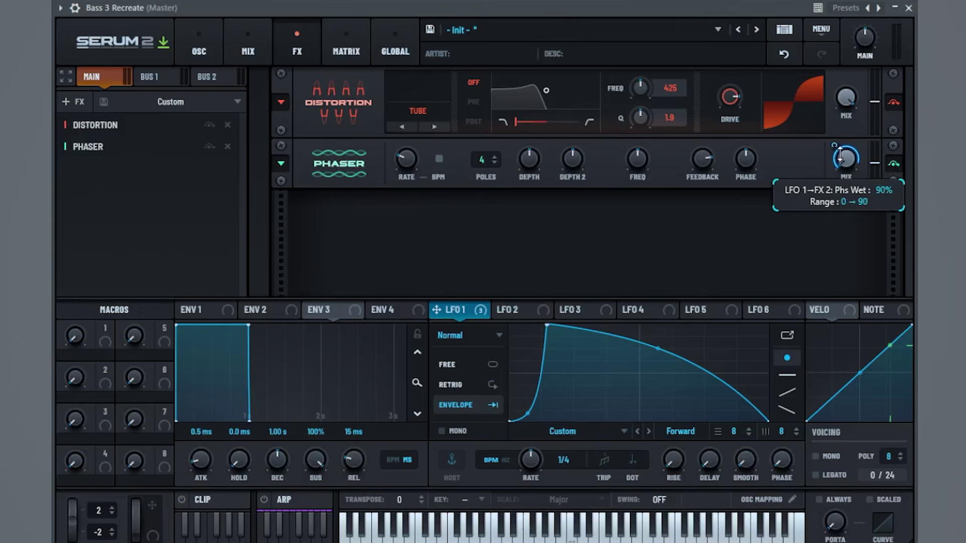
# Step: Set the Phaser's depth to 0% and frequency to 20 Hz, and lower its Depth 2 and feedback
pyautogui.moveTo(535, 161); pyautogui.dragTo(536, 201)
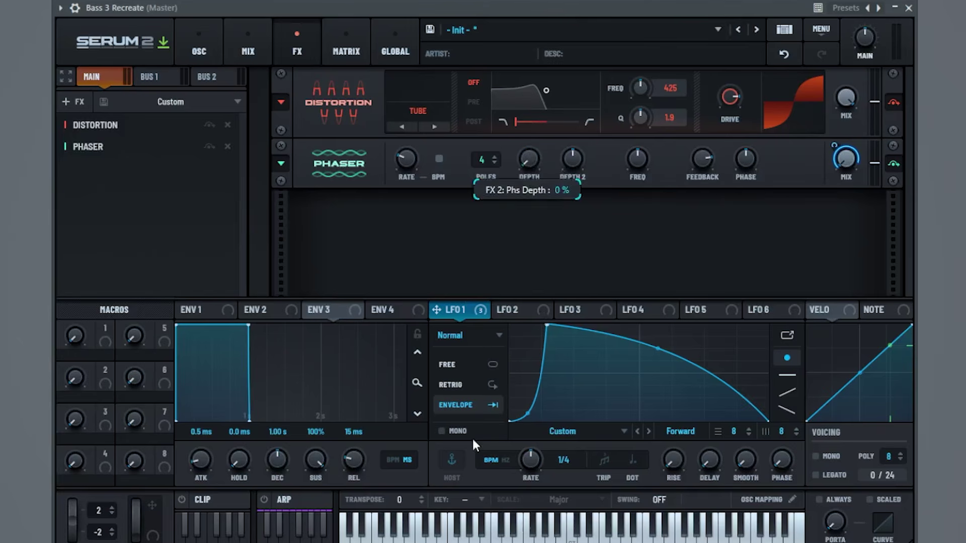
pyautogui.moveTo(579, 169); pyautogui.dragTo(573, 191)
pyautogui.moveTo(632, 156); pyautogui.dragTo(596, 375)
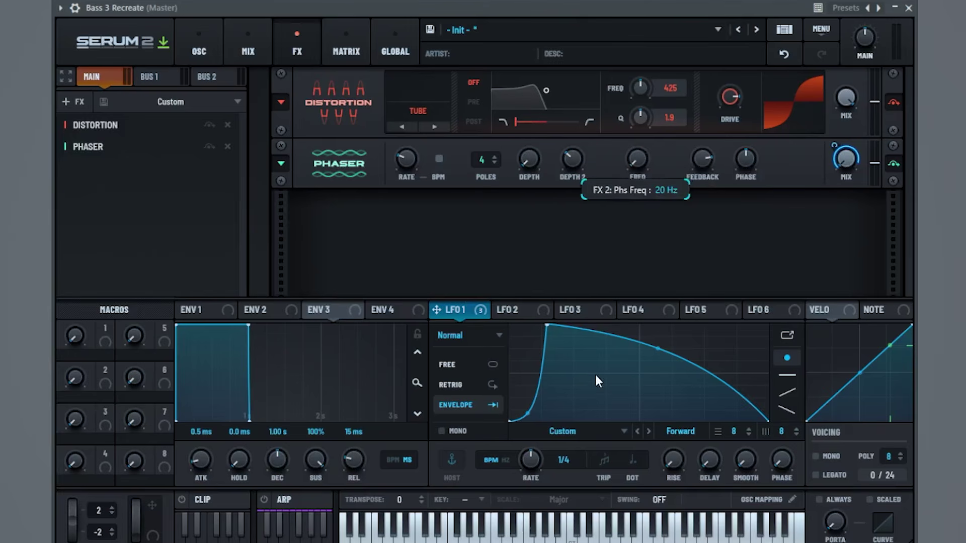
pyautogui.moveTo(702, 160); pyautogui.dragTo(672, 244)
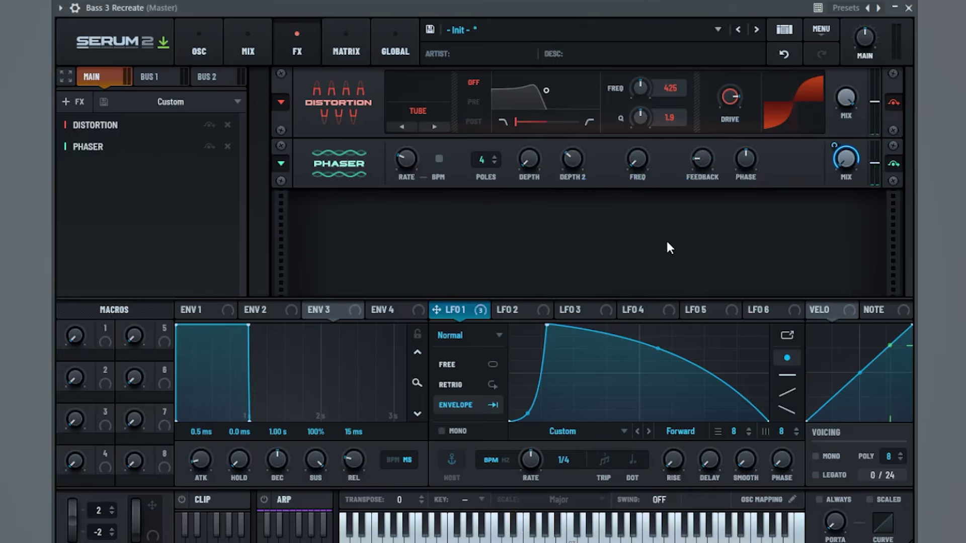
# Step: Add a Chorus after the Phaser and modulate its mix partially with LFO 1
pyautogui.click(72, 101)
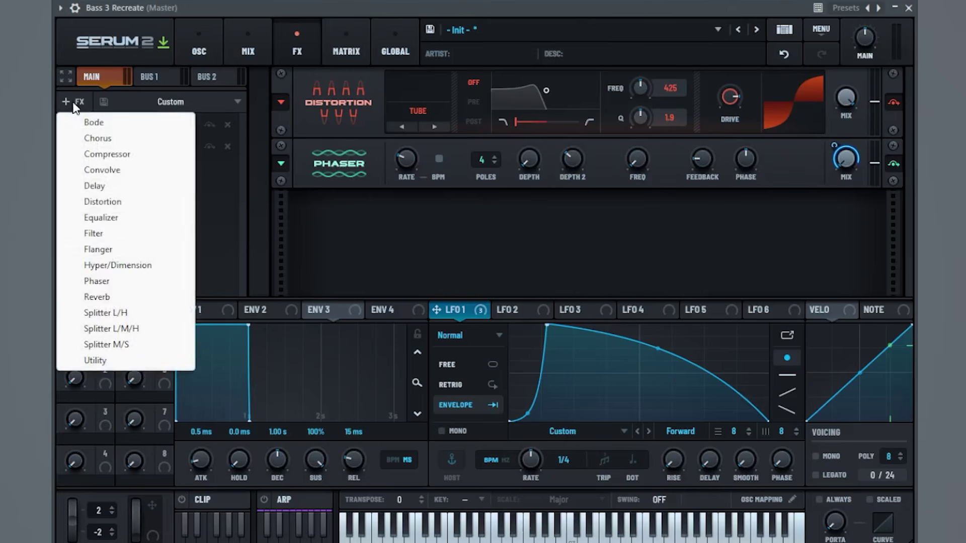
pyautogui.click(123, 139)
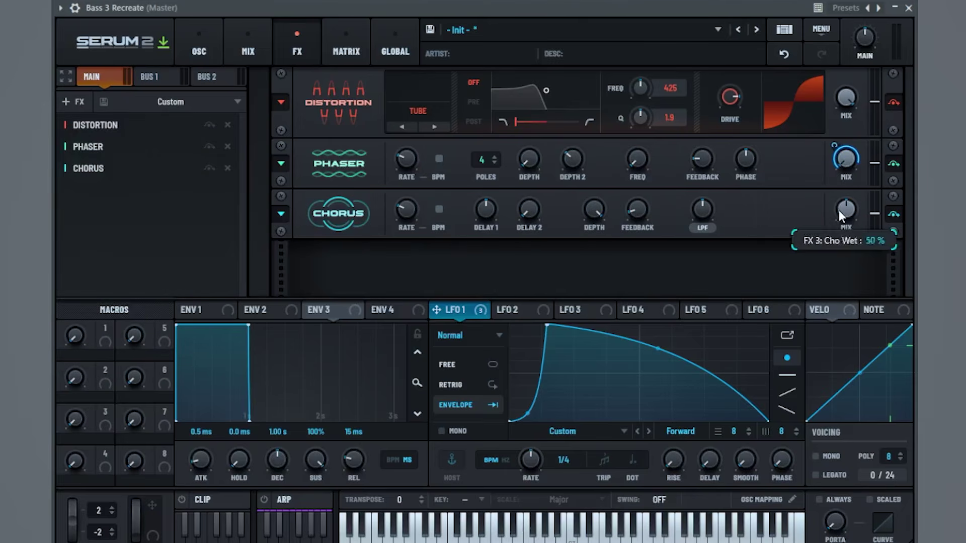
pyautogui.moveTo(535, 289); pyautogui.dragTo(806, 236)
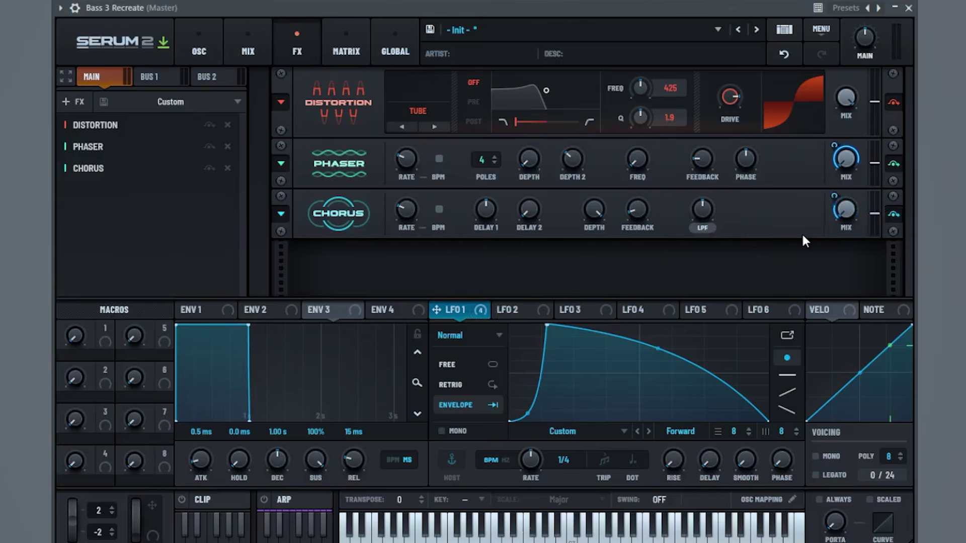
# Step: Play the pattern and set Osc B to octave 0 and +4 semitones
pyautogui.press('space')
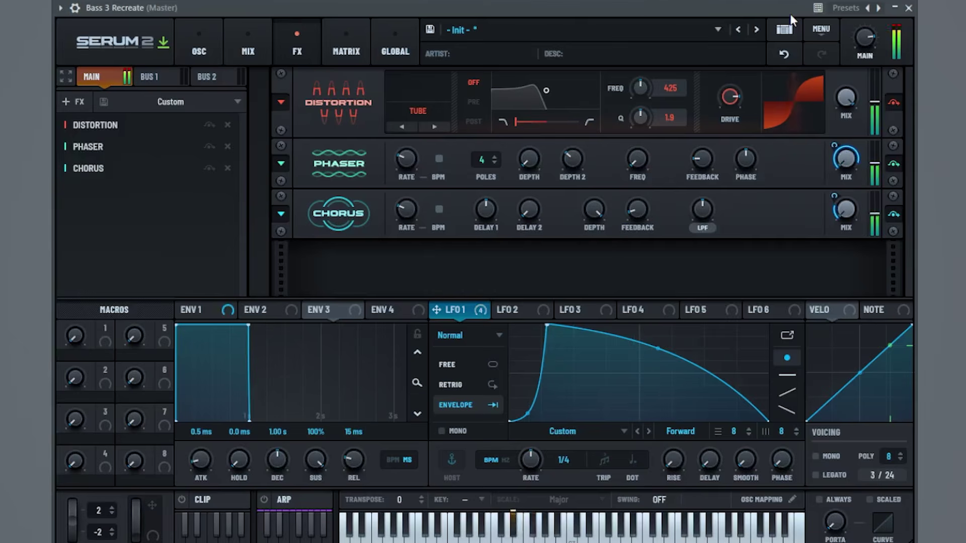
pyautogui.click(198, 48)
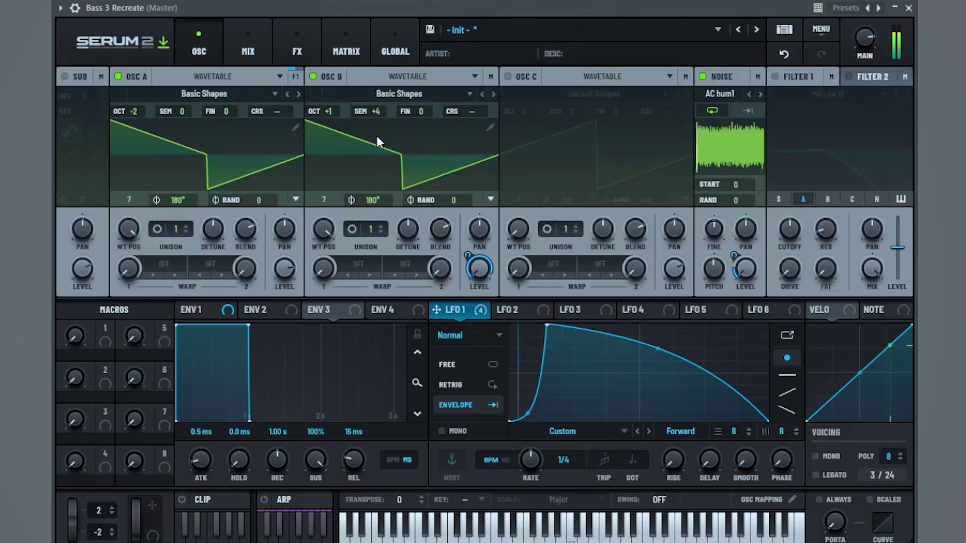
pyautogui.moveTo(328, 111); pyautogui.dragTo(326, 127)
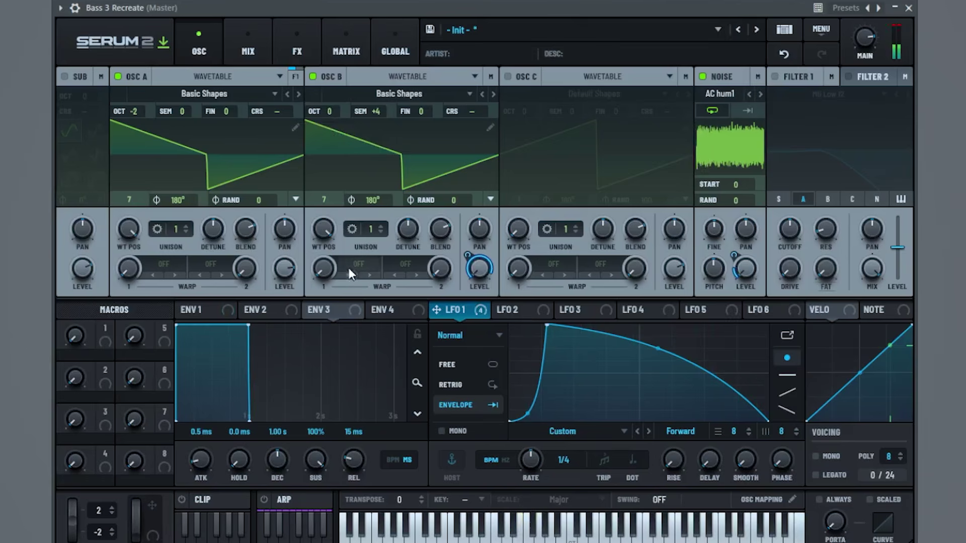
# Step: Modulate Osc A's level with LFO 1, keeping the LFO rate at 1/4
pyautogui.moveTo(437, 309); pyautogui.dragTo(277, 272)
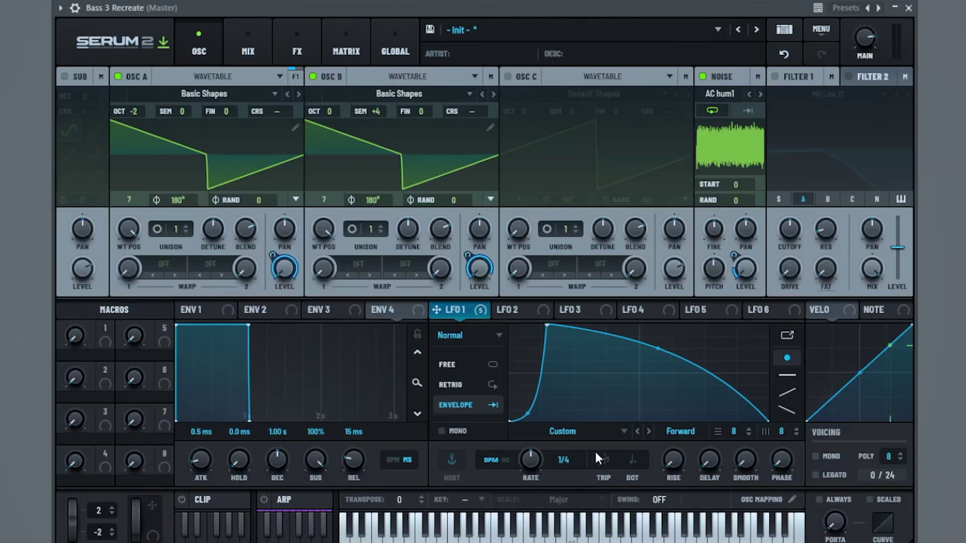
pyautogui.moveTo(522, 473); pyautogui.dragTo(527, 462)
# Step: Try other Osc B settings during playback, ending at wavetable position 3, octave 0 and +7 semitones
pyautogui.moveTo(322, 238); pyautogui.dragTo(336, 215)
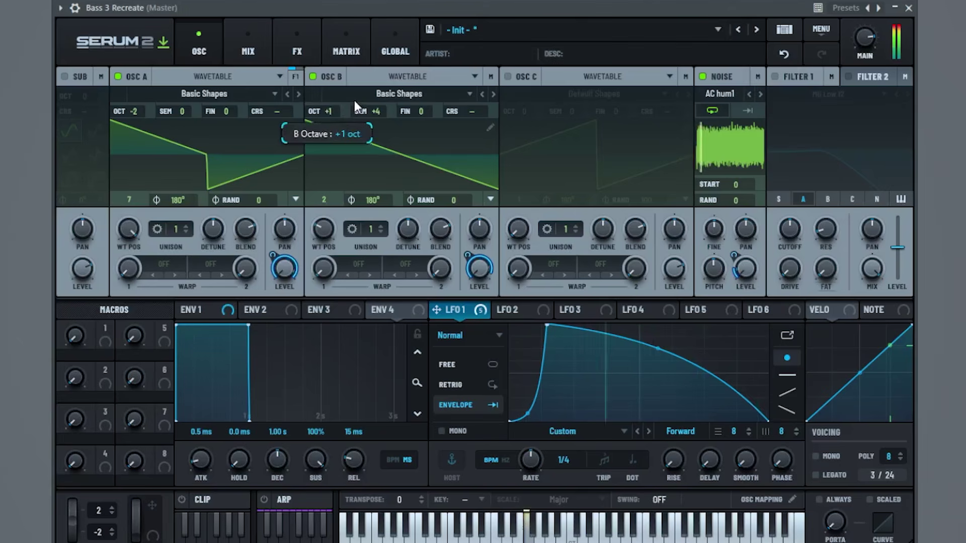
pyautogui.scroll(1, 328, 225)
pyautogui.moveTo(374, 112)
pyautogui.mouseDown()
pyautogui.moveTo(389, 103)
pyautogui.moveTo(392, 110)
pyautogui.mouseUp()
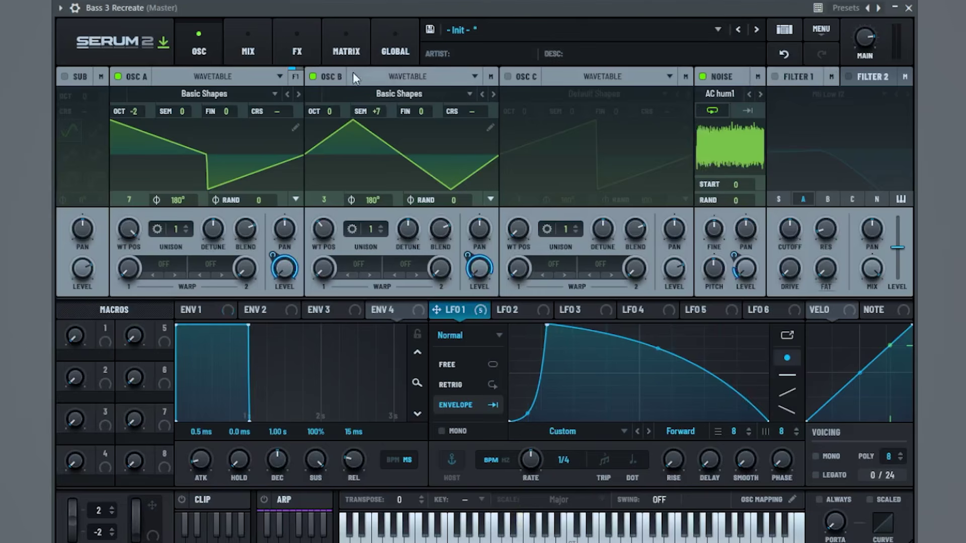
pyautogui.click(286, 32)
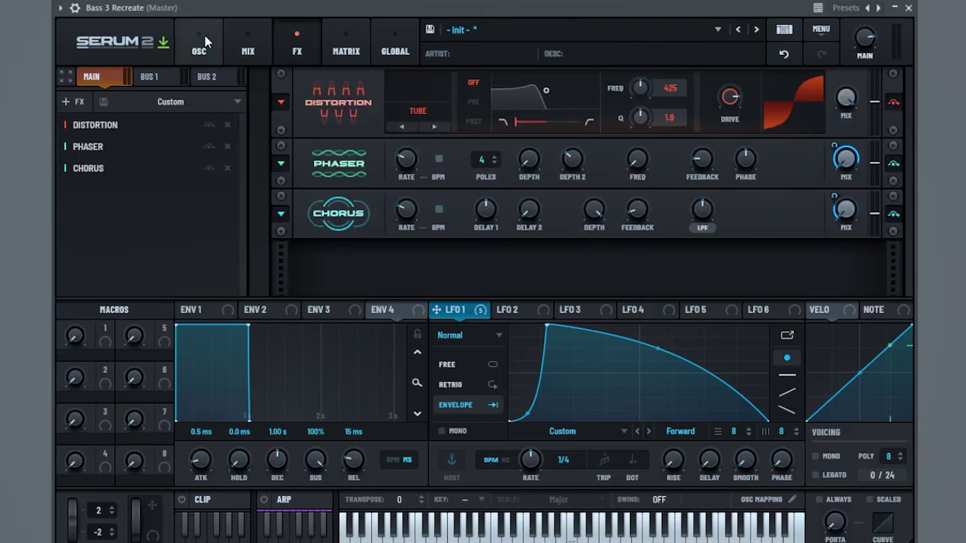